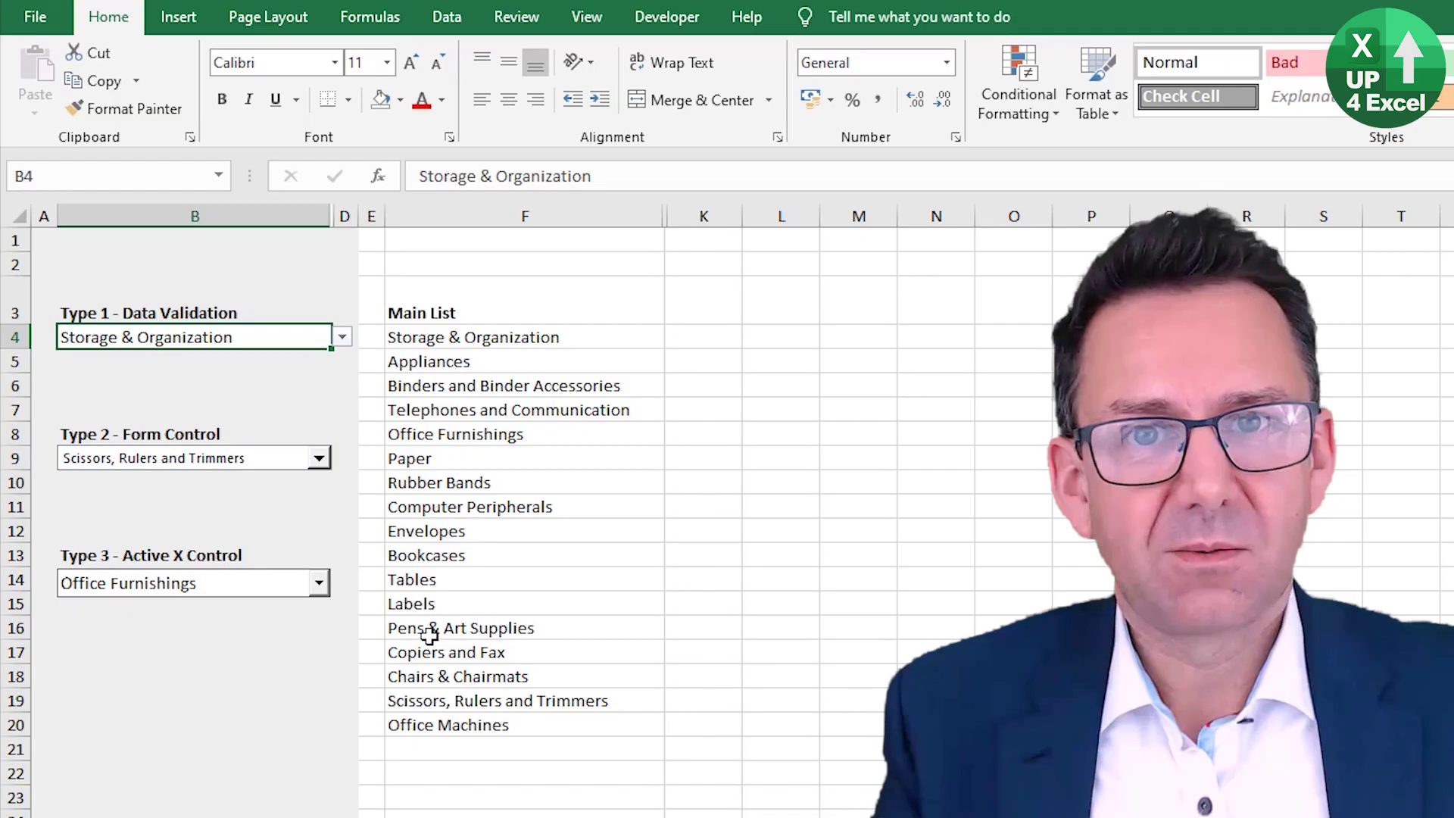
Compare the order of the Main List in column F with the entries offered by the data validation drop-down in B4.
left_click(482, 312)
left_click_drag(483, 312, 484, 726)
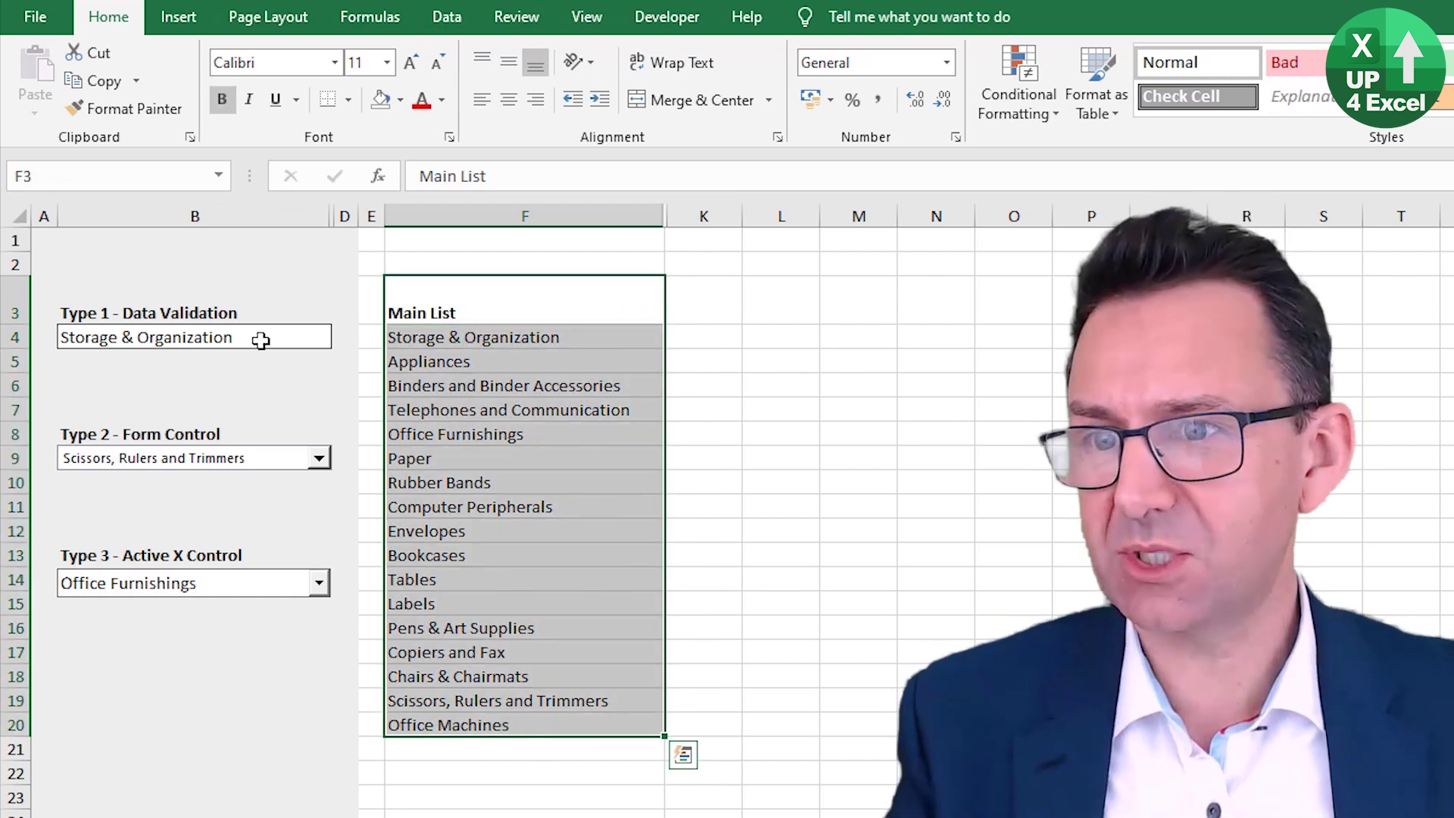
left_click(299, 339)
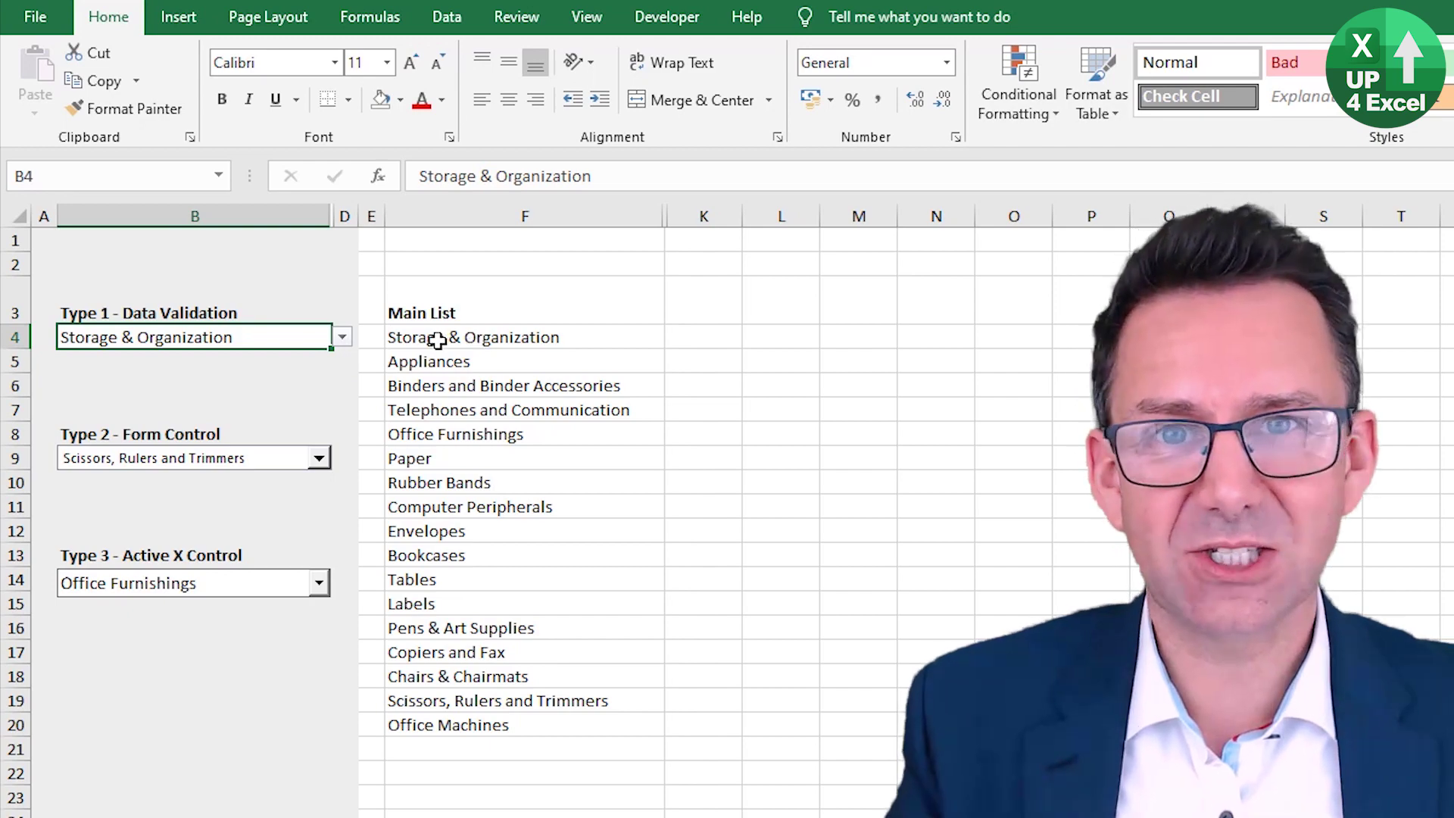
left_click(341, 338)
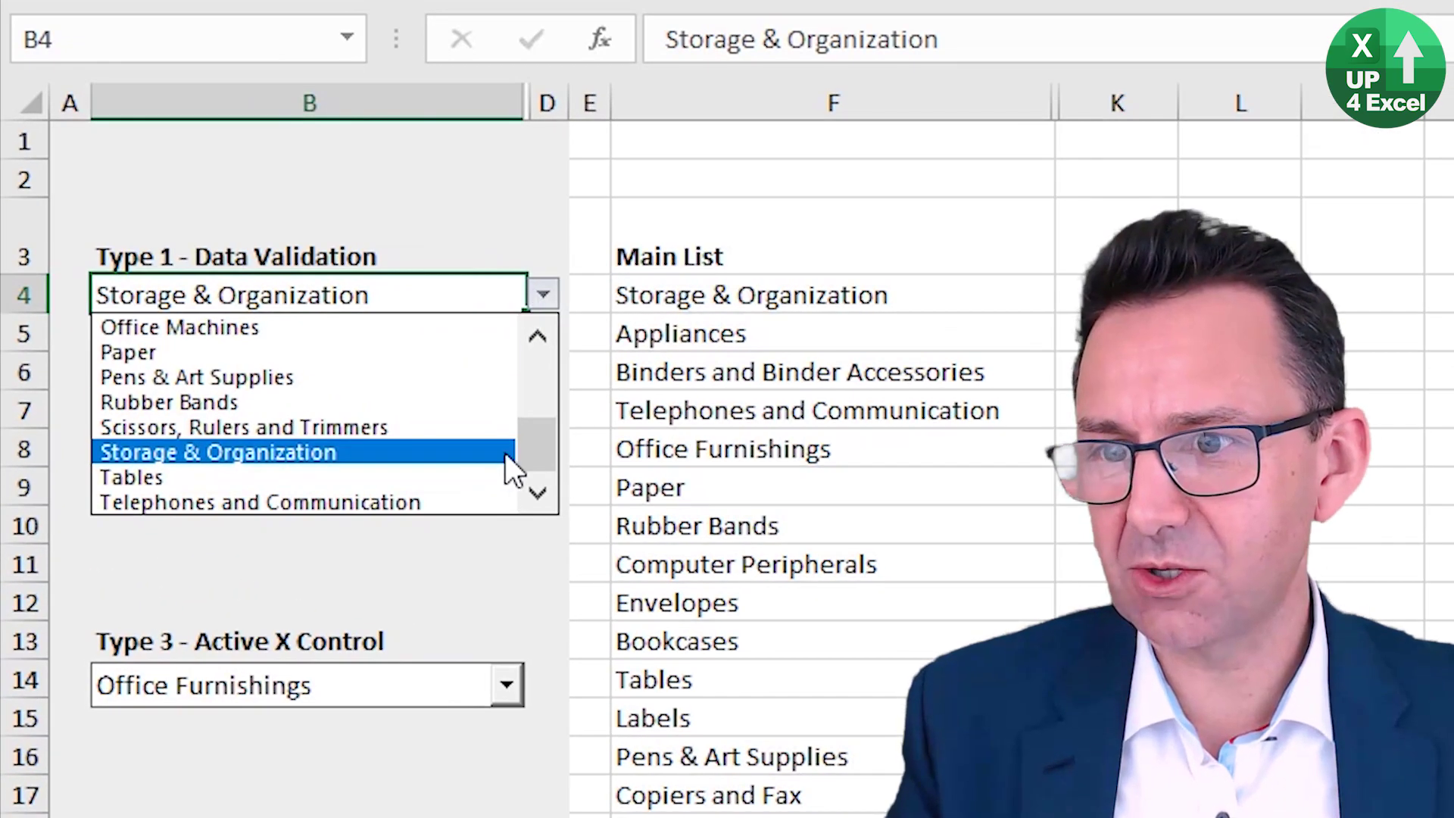
left_click_drag(497, 451, 493, 373)
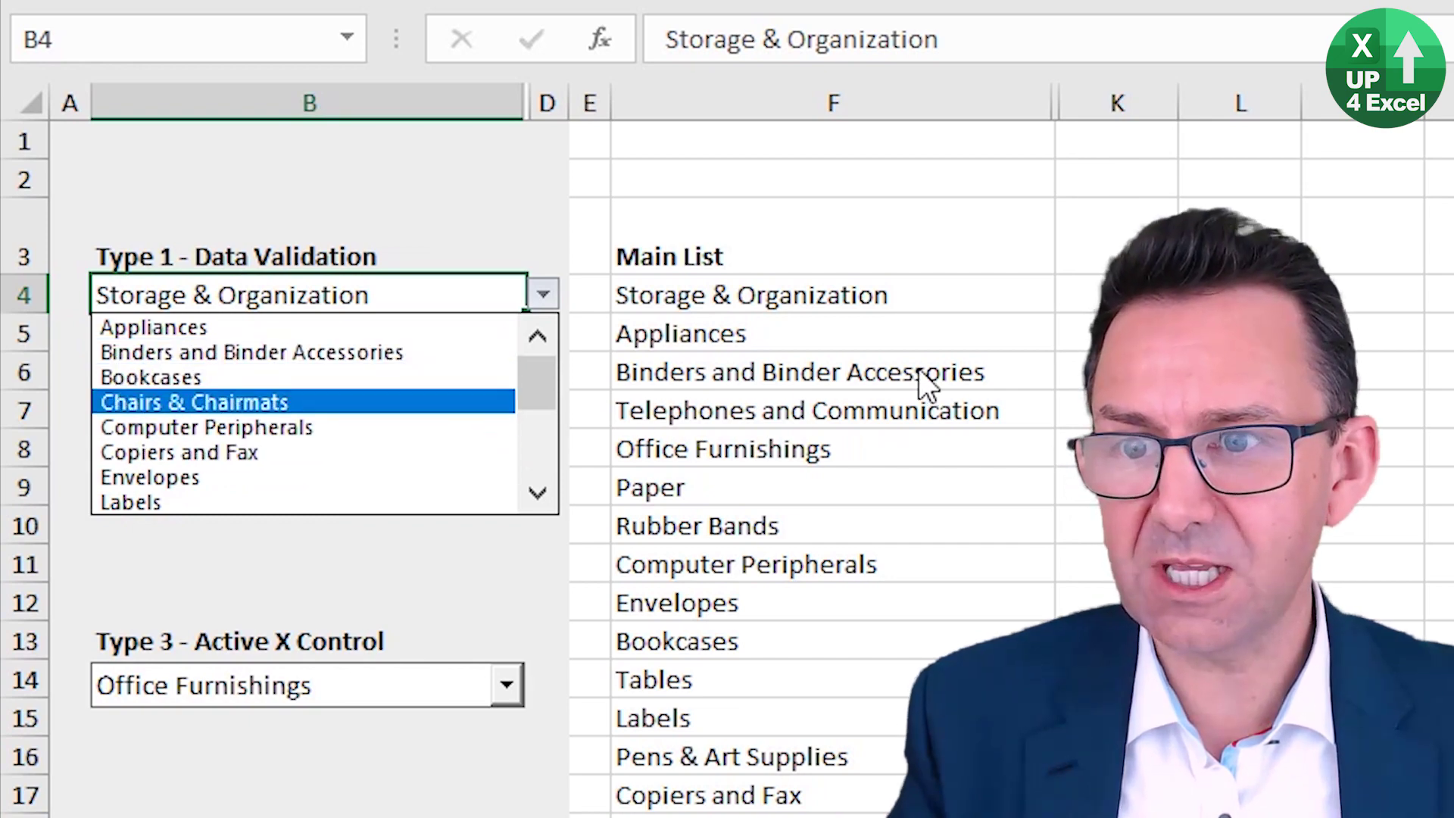
left_click(794, 292)
left_click_drag(789, 309, 792, 817)
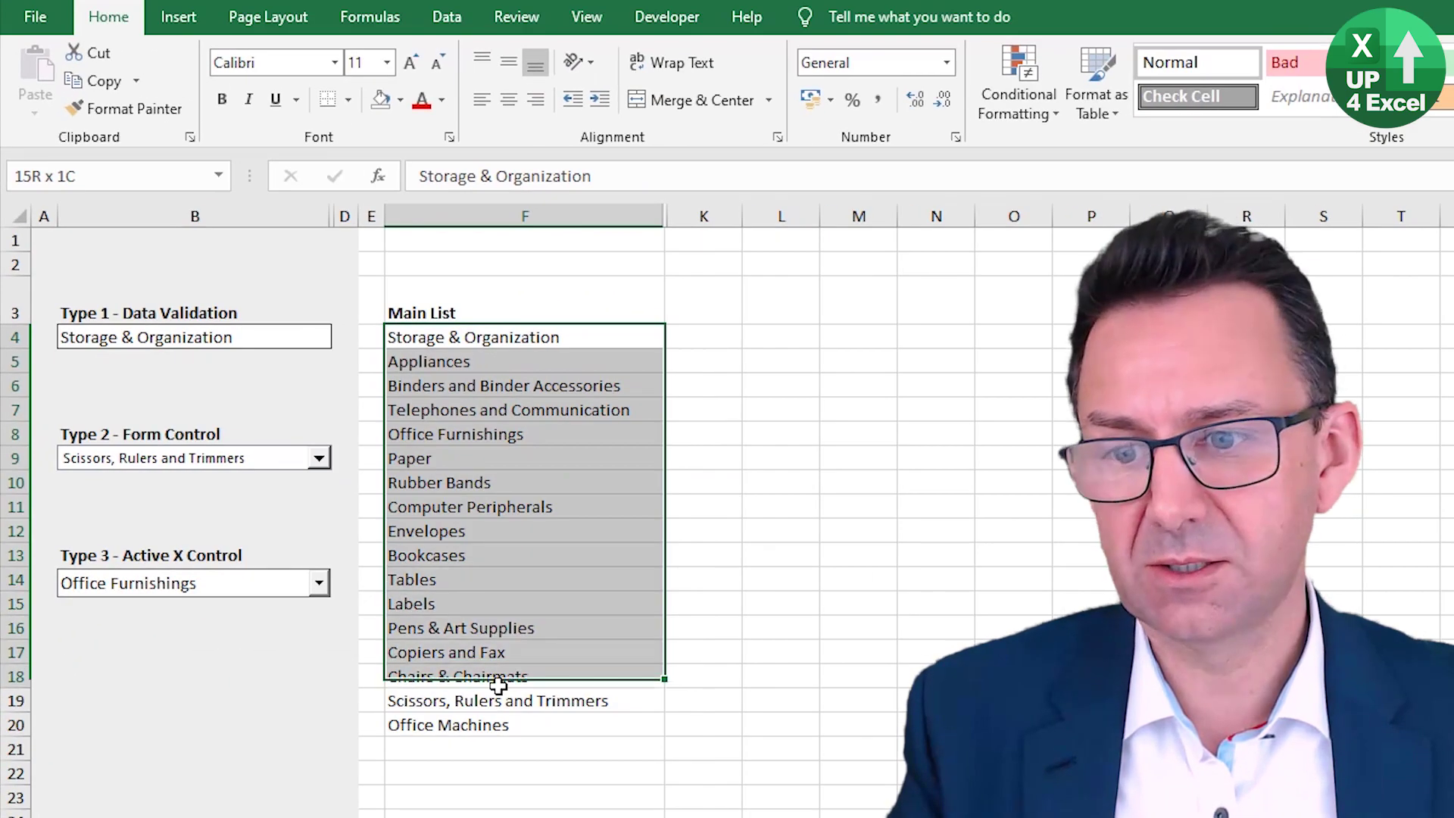
left_click_drag(498, 686, 494, 723)
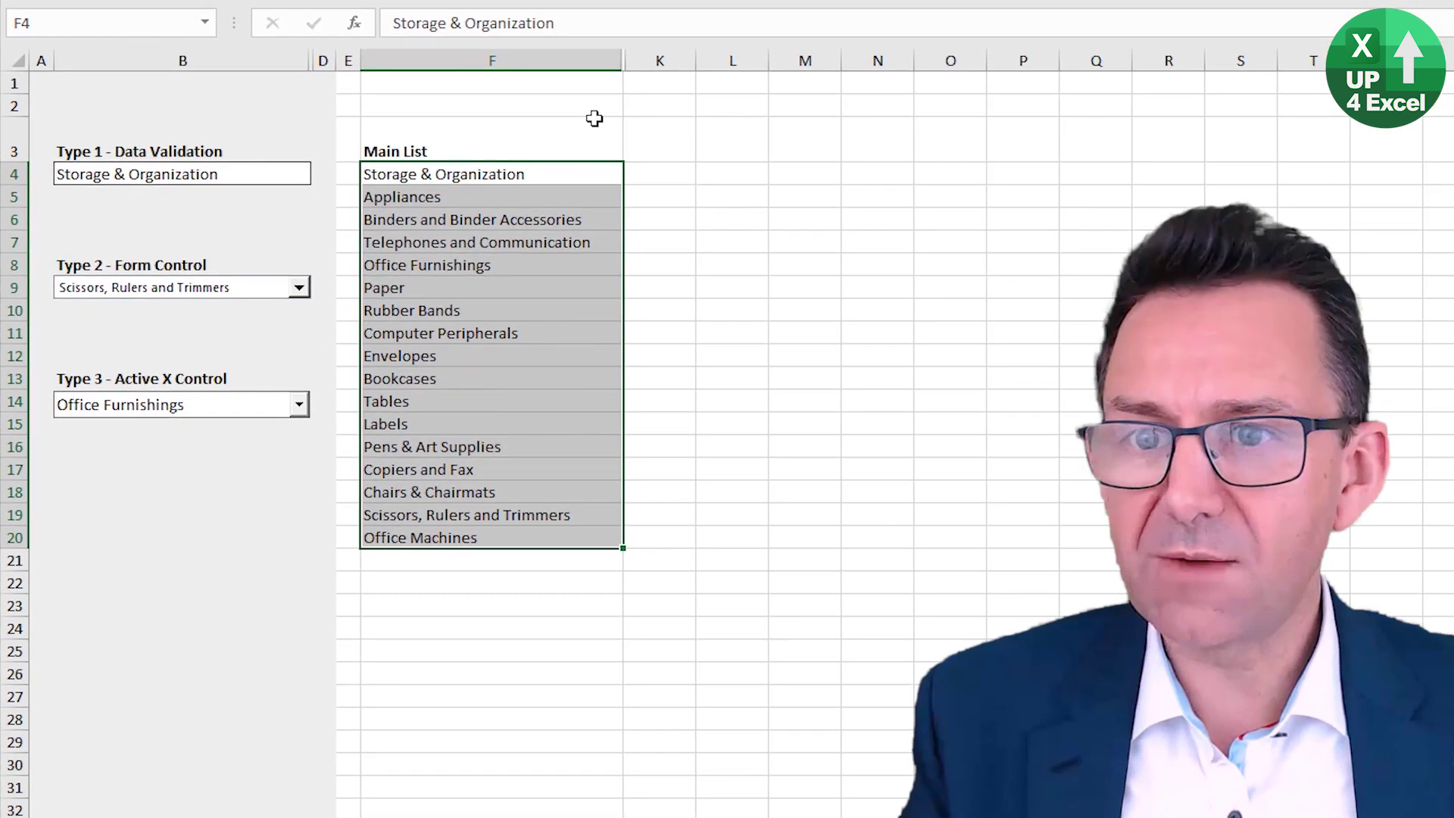
Unhide the helper columns G to J between columns F and K.
left_click_drag(595, 61, 657, 60)
right_click(659, 64)
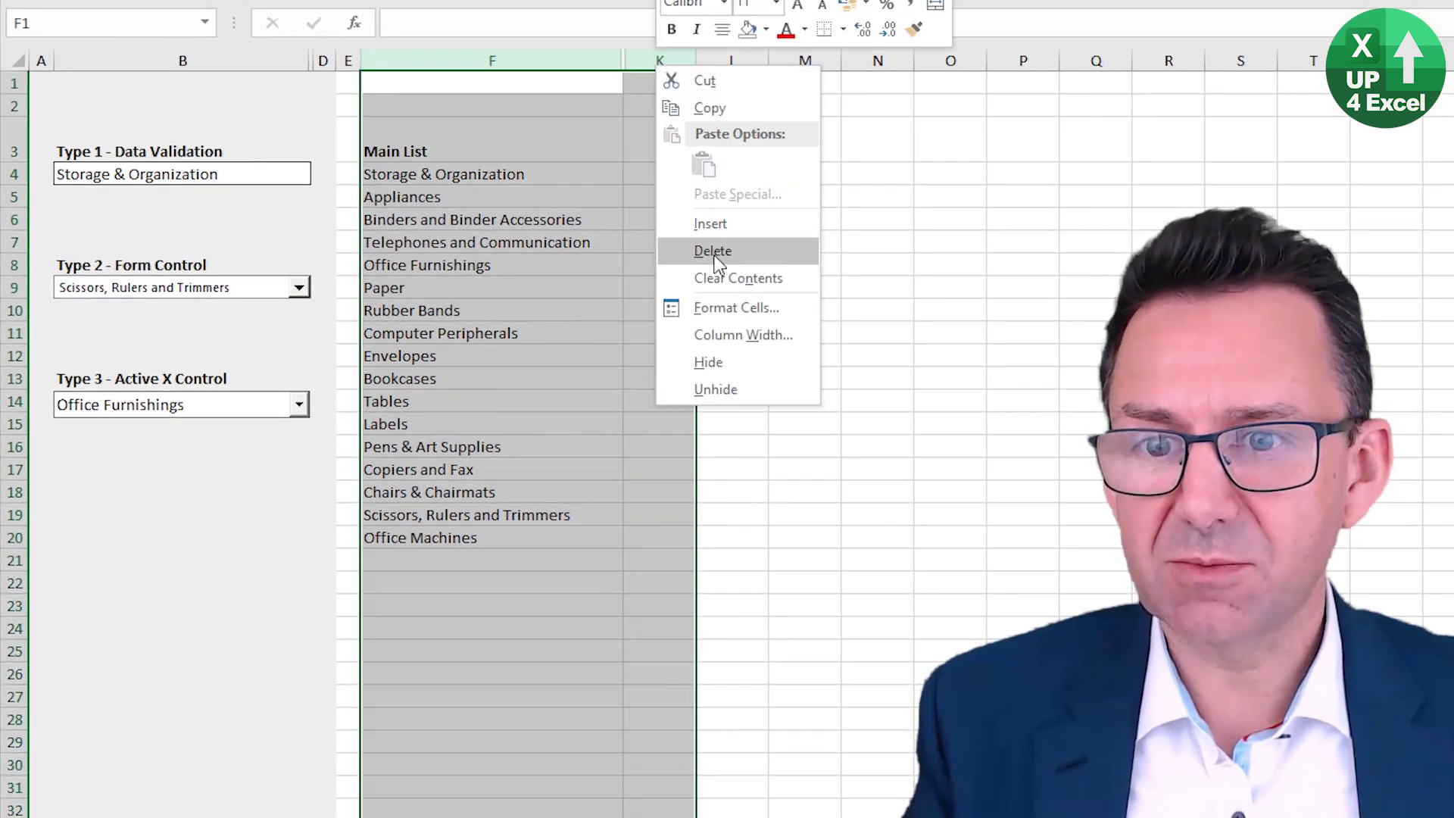
left_click(738, 391)
Inspect the COUNTIF formulas down the Rank Order column alongside the matching Main List entries.
left_click(663, 199)
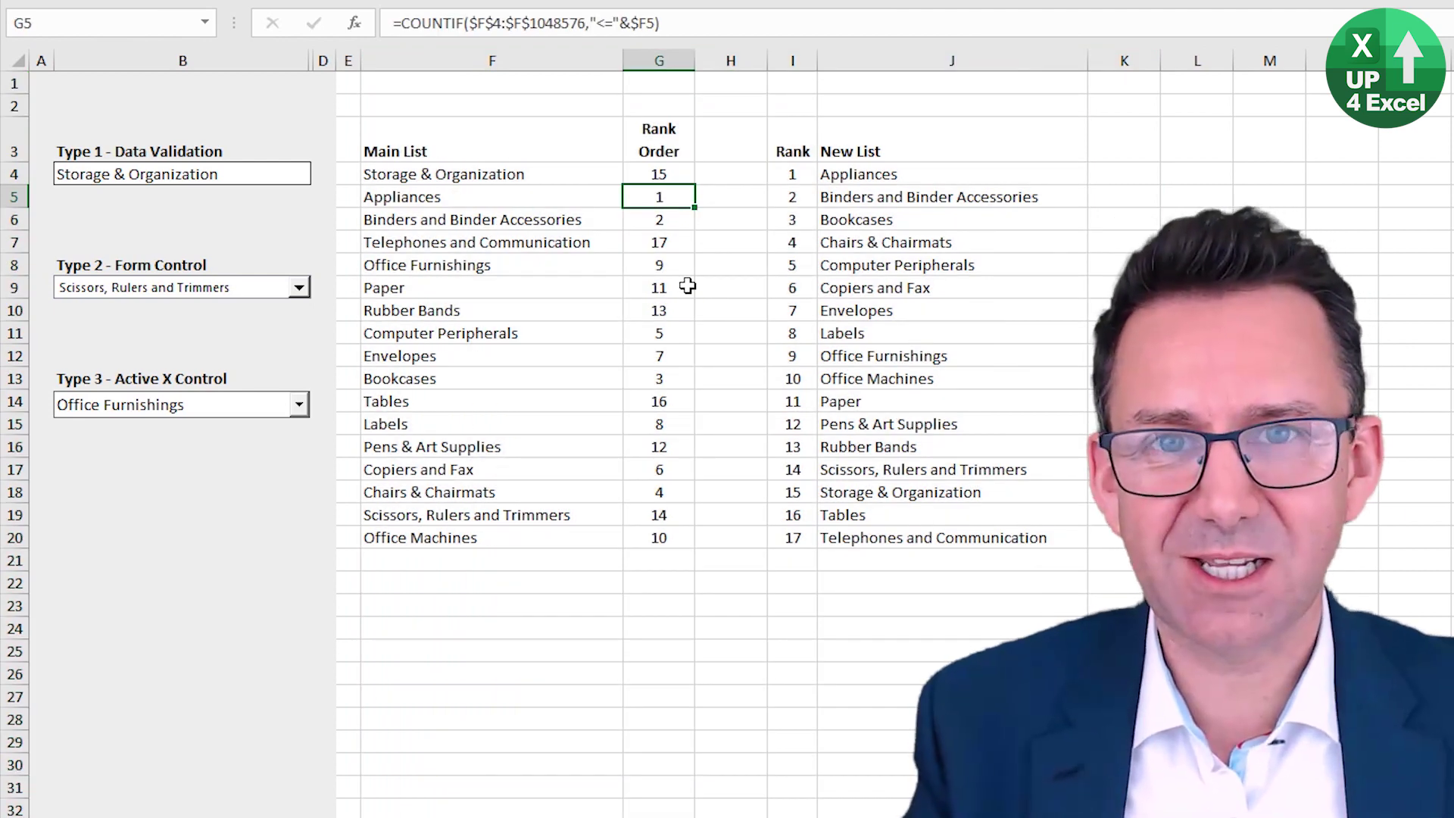
key("ctrl+Up")
key("Down")
key("Down")
key("Down")
key("Down")
key("Down")
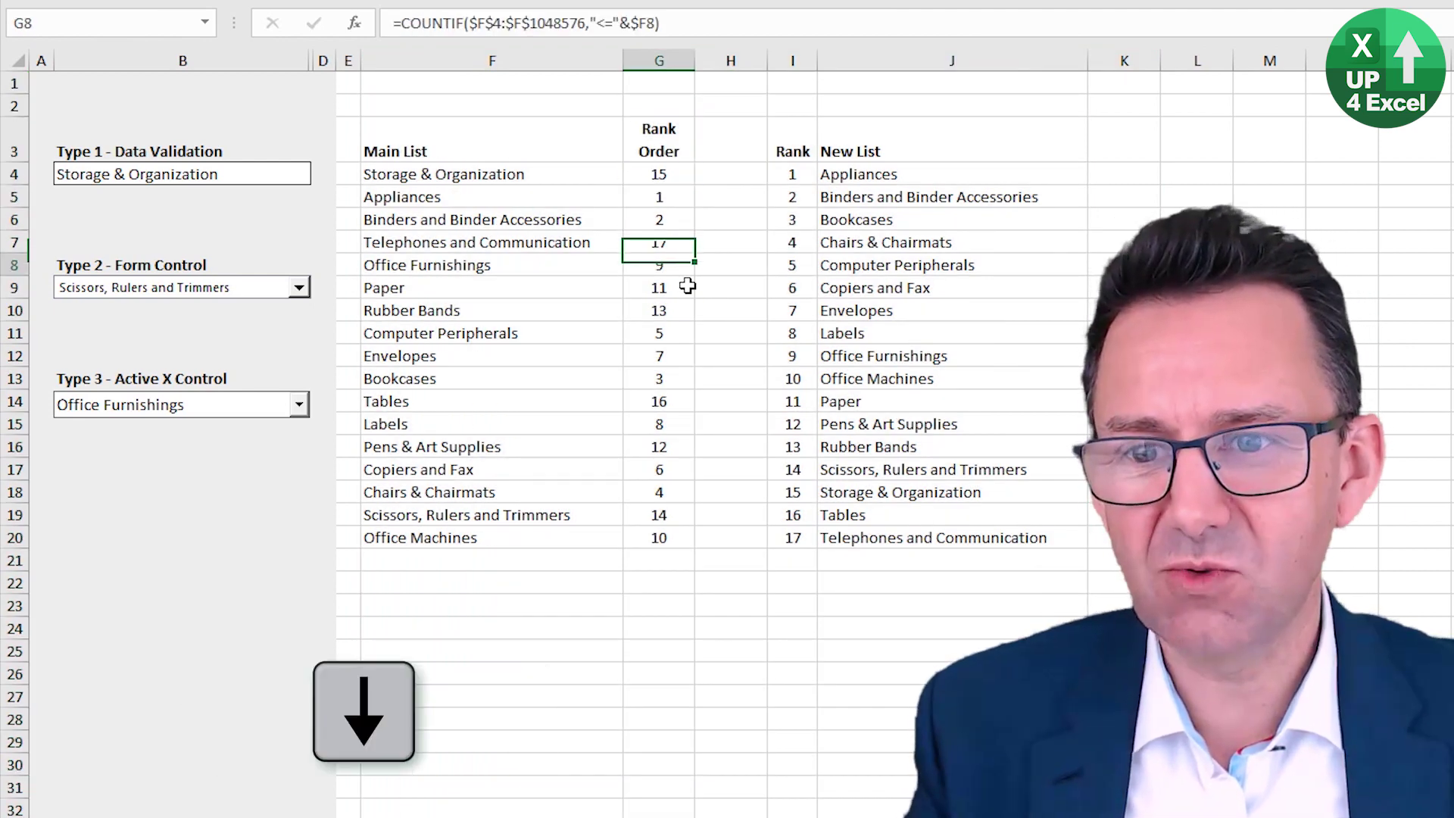
key("Down")
key("Down")
key("Left")
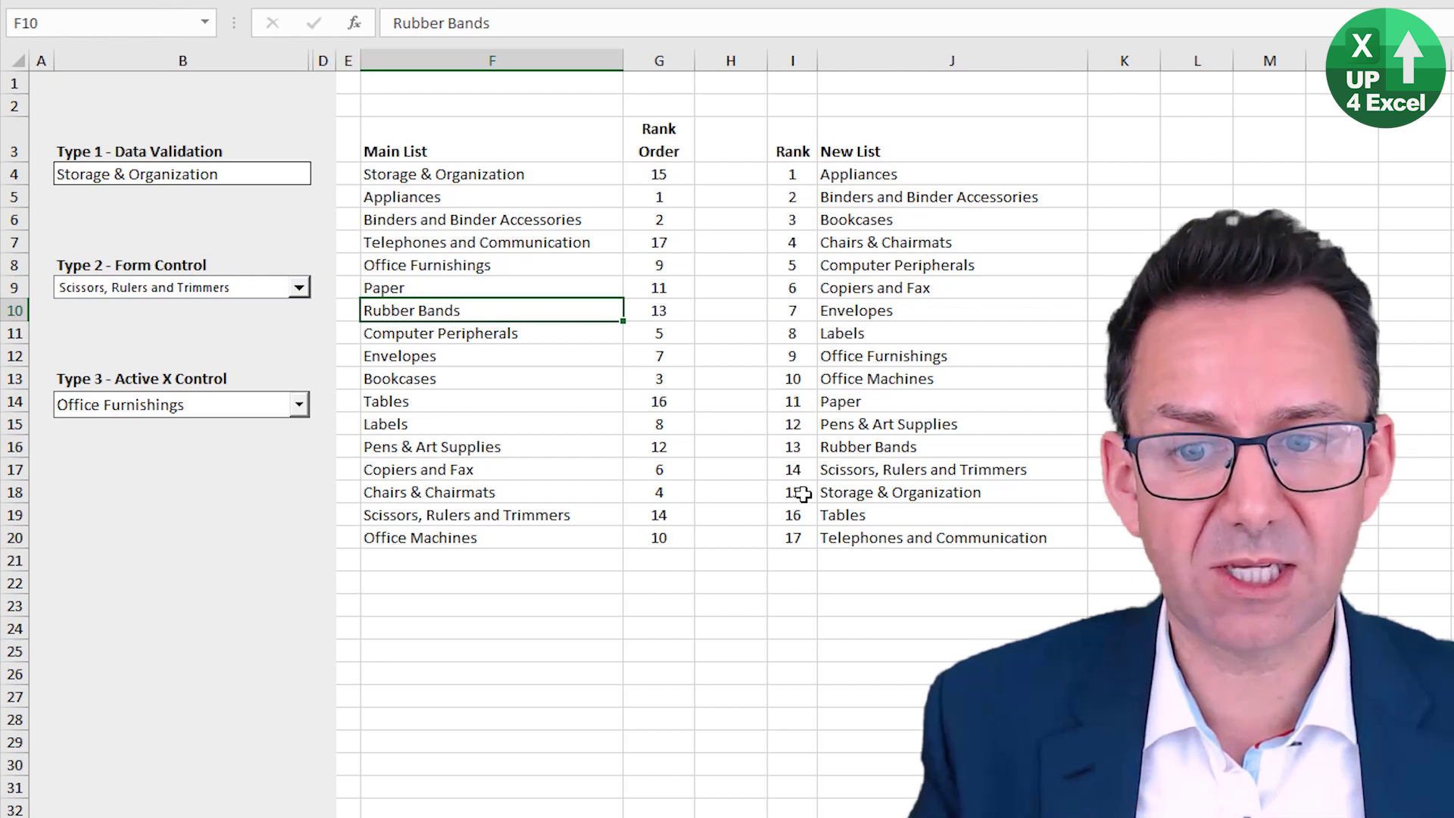
Check the INDEX/MATCH formula in J4 and review the New List range J4:J20 against the drop-down cell B4.
left_click(877, 174)
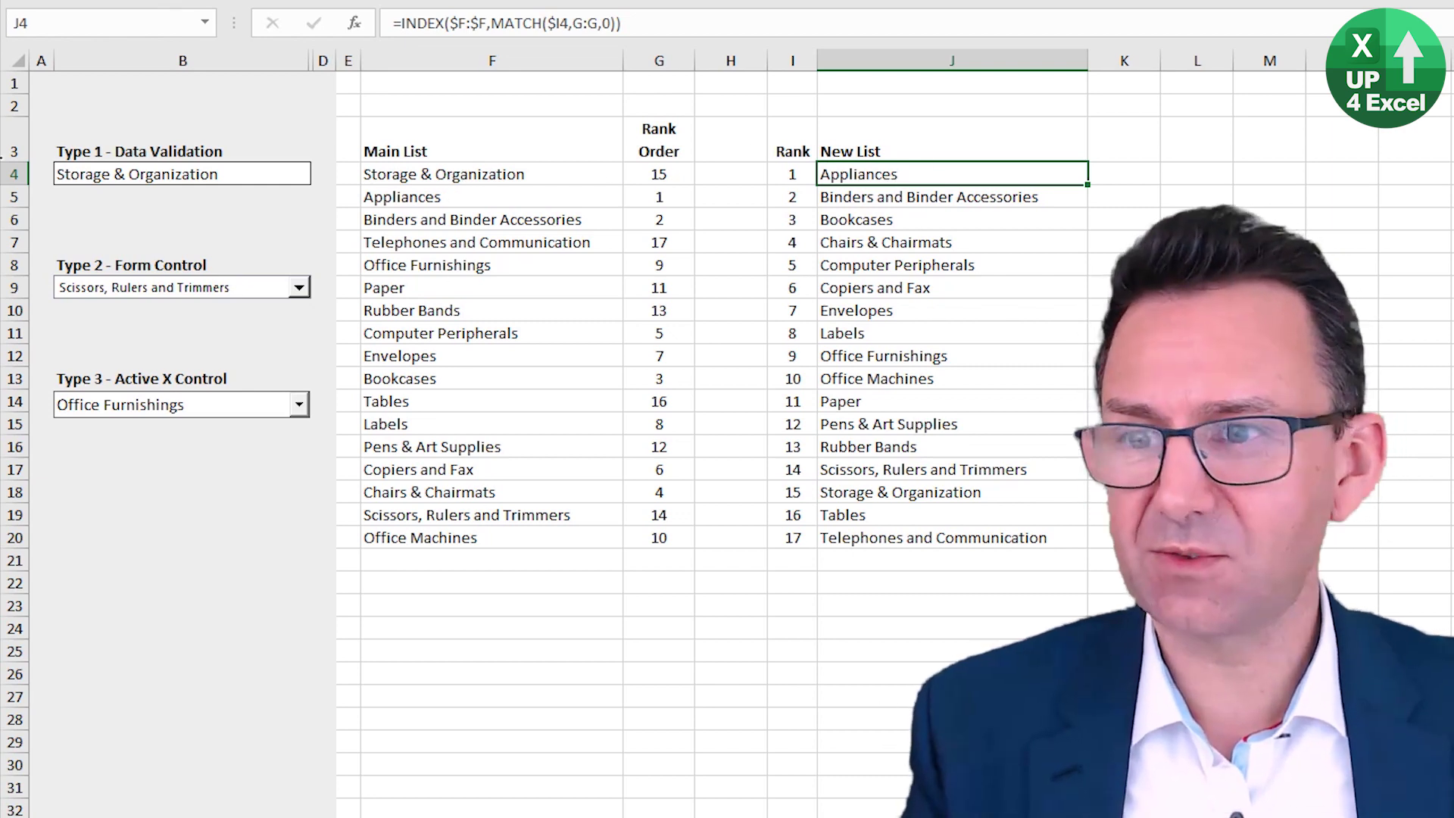
left_click(197, 176)
left_click_drag(882, 176, 852, 542)
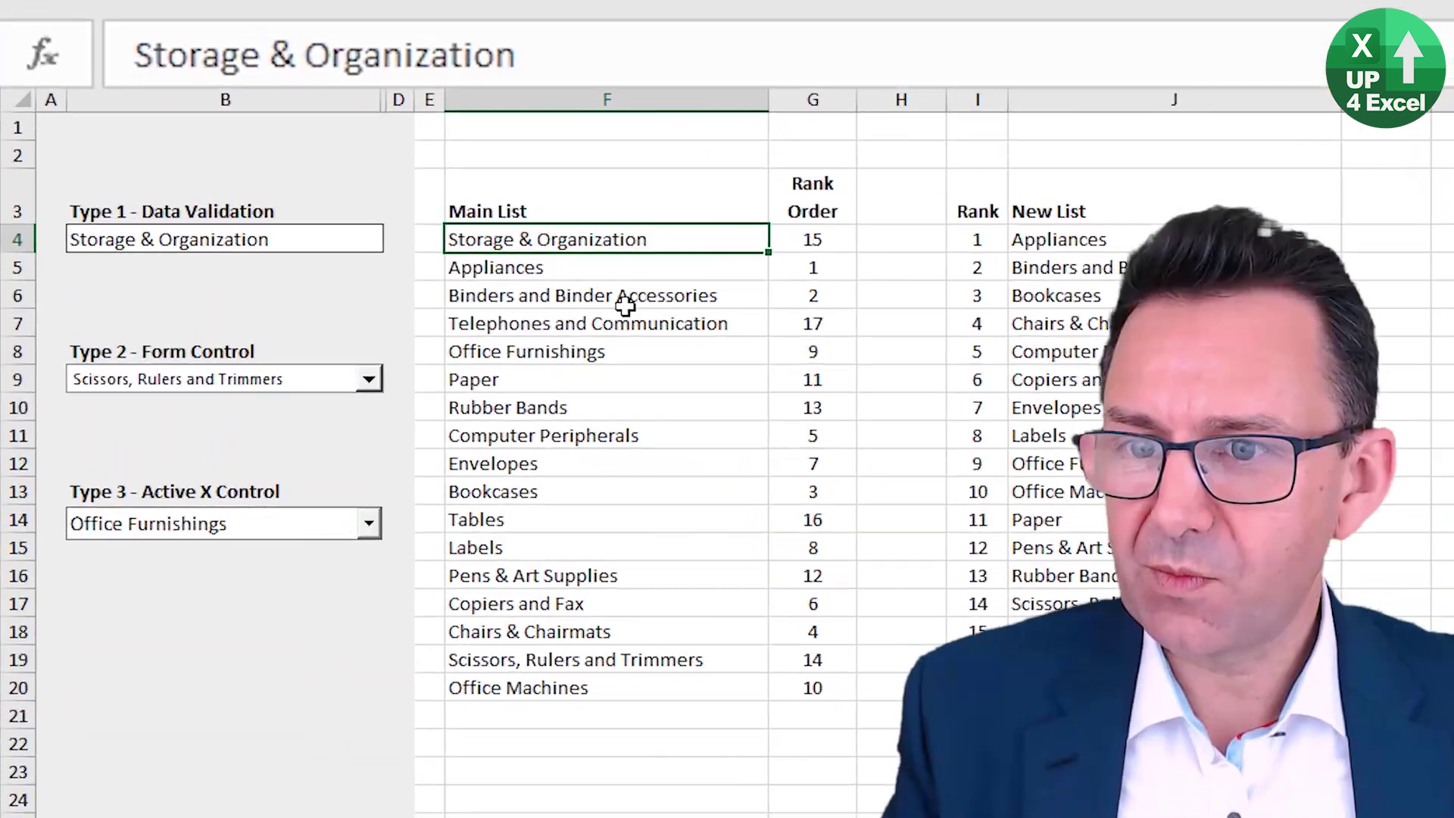
Examine the COUNTIF formula in G4 and the Main List cells it refers to, leaving the formula as it is.
left_click(477, 247)
left_click(482, 375)
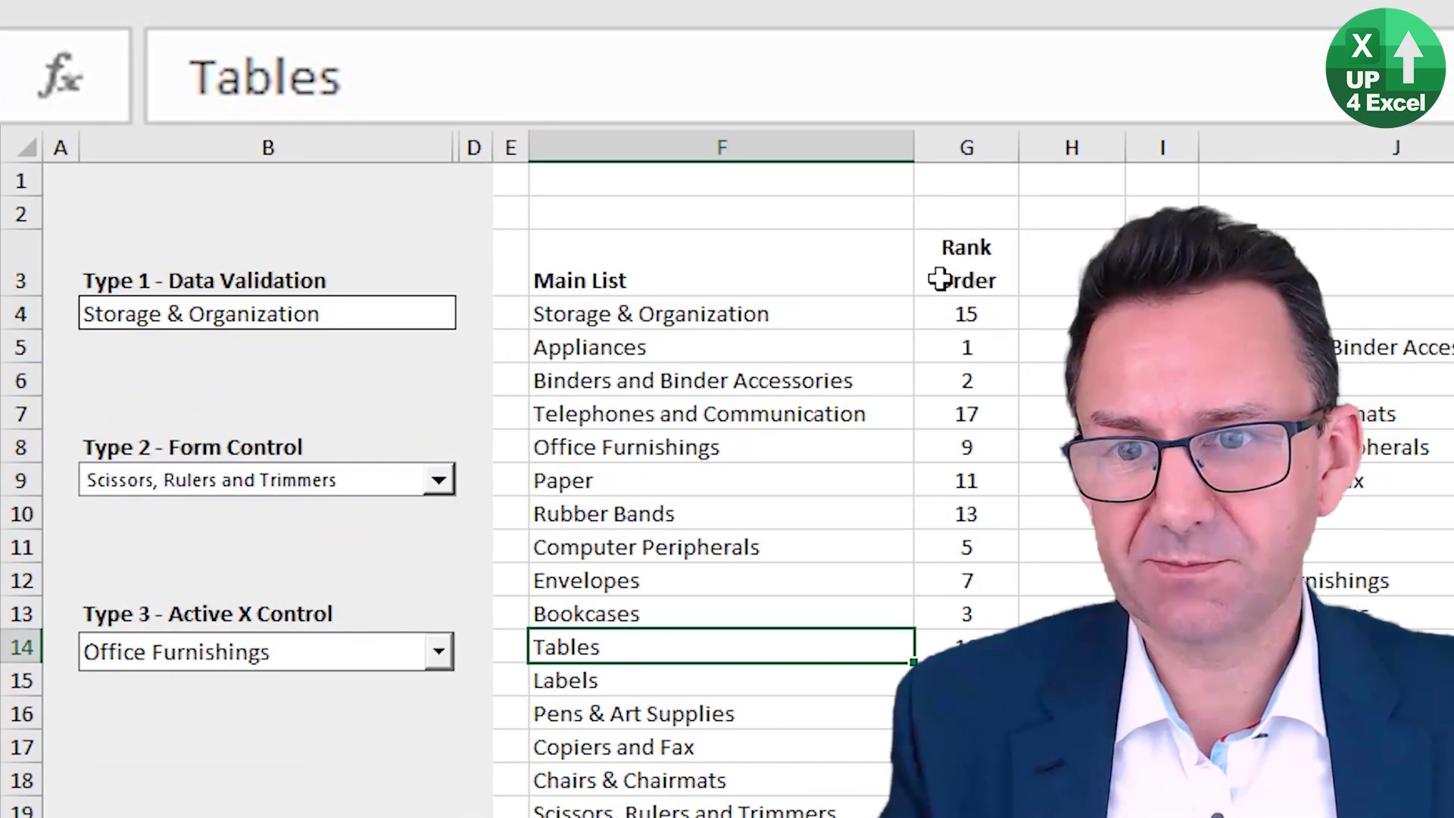
left_click(979, 313)
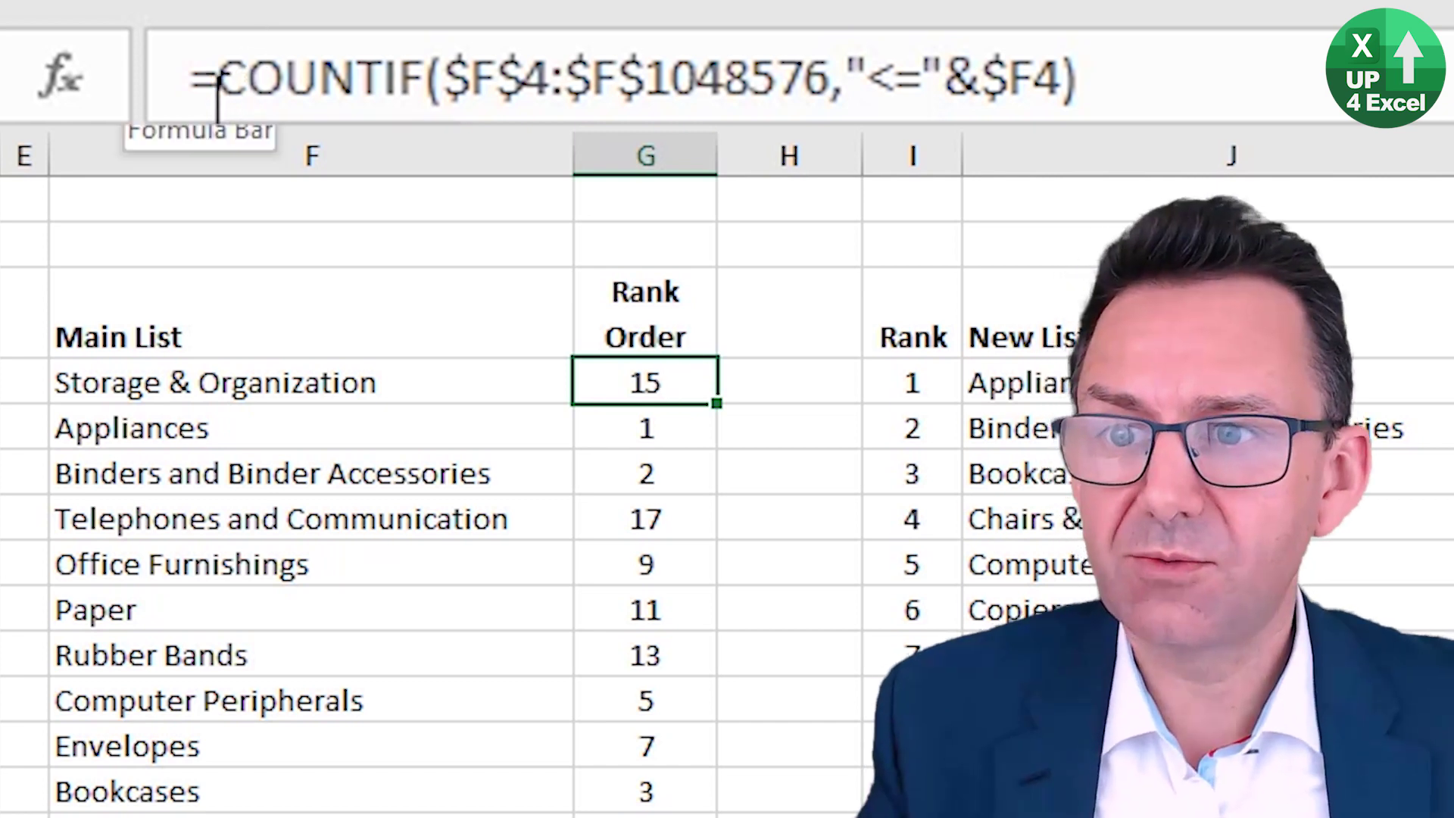
left_click(392, 385)
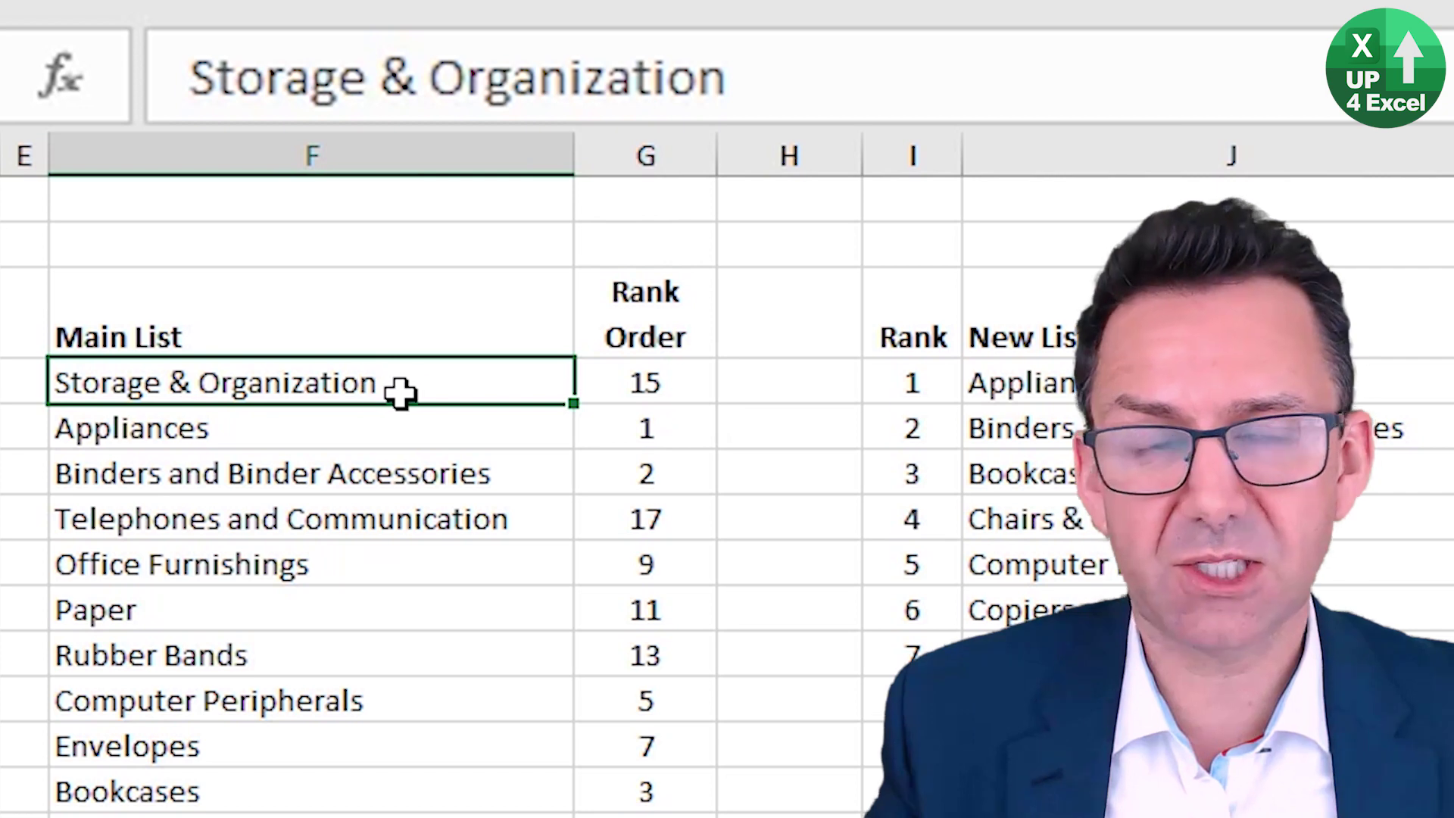
left_click(676, 392)
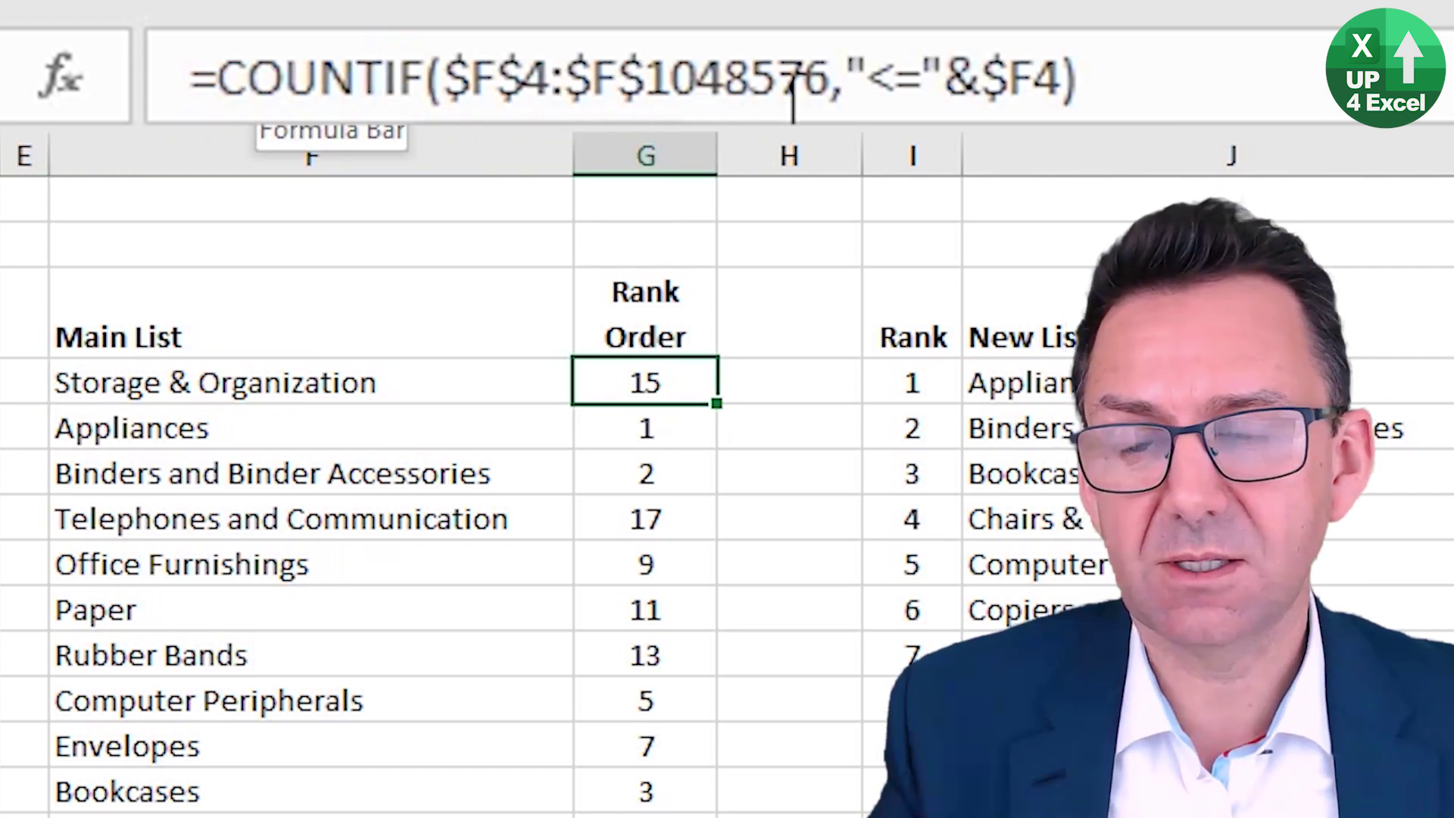
key("F2")
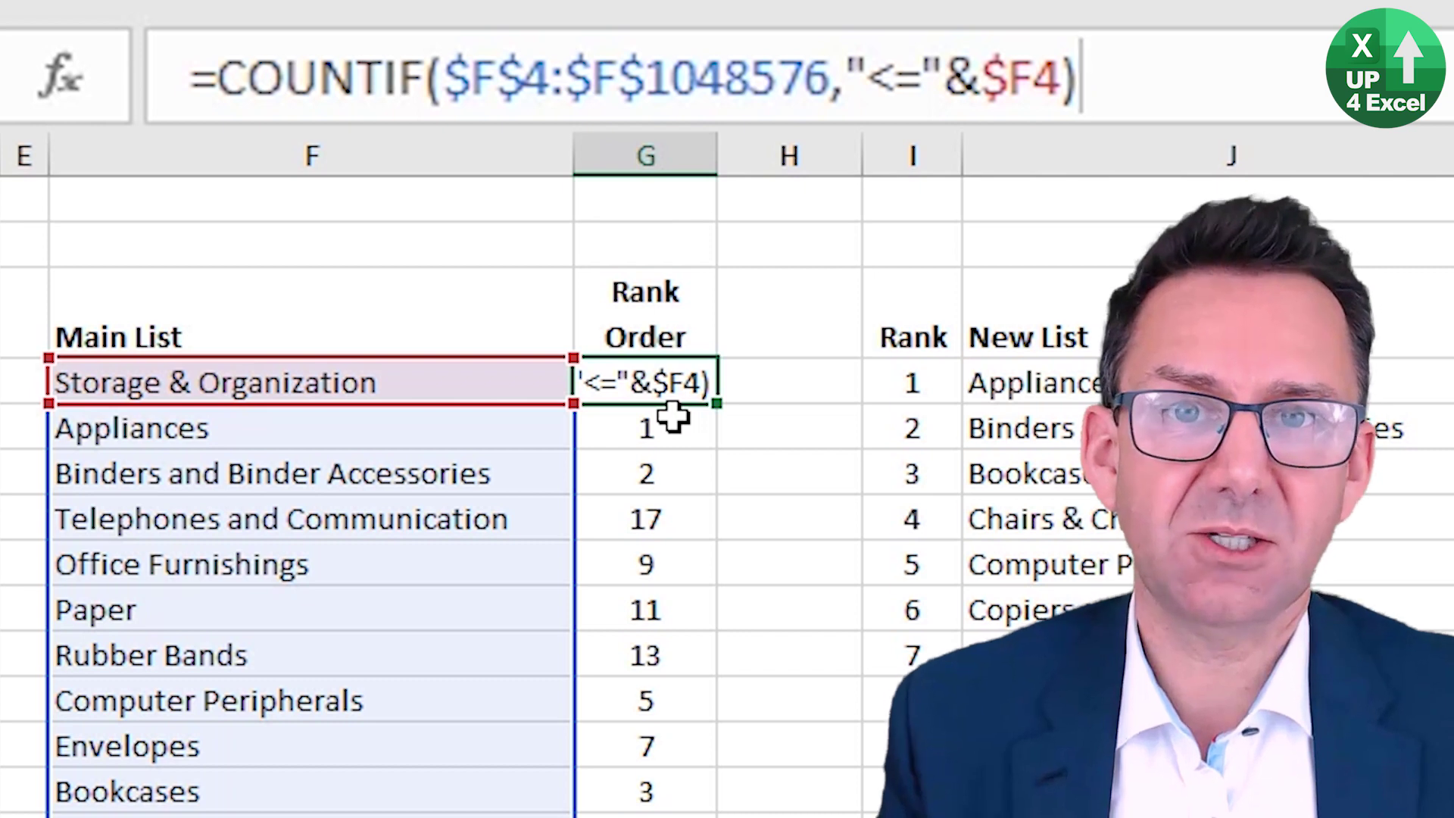
key("Return")
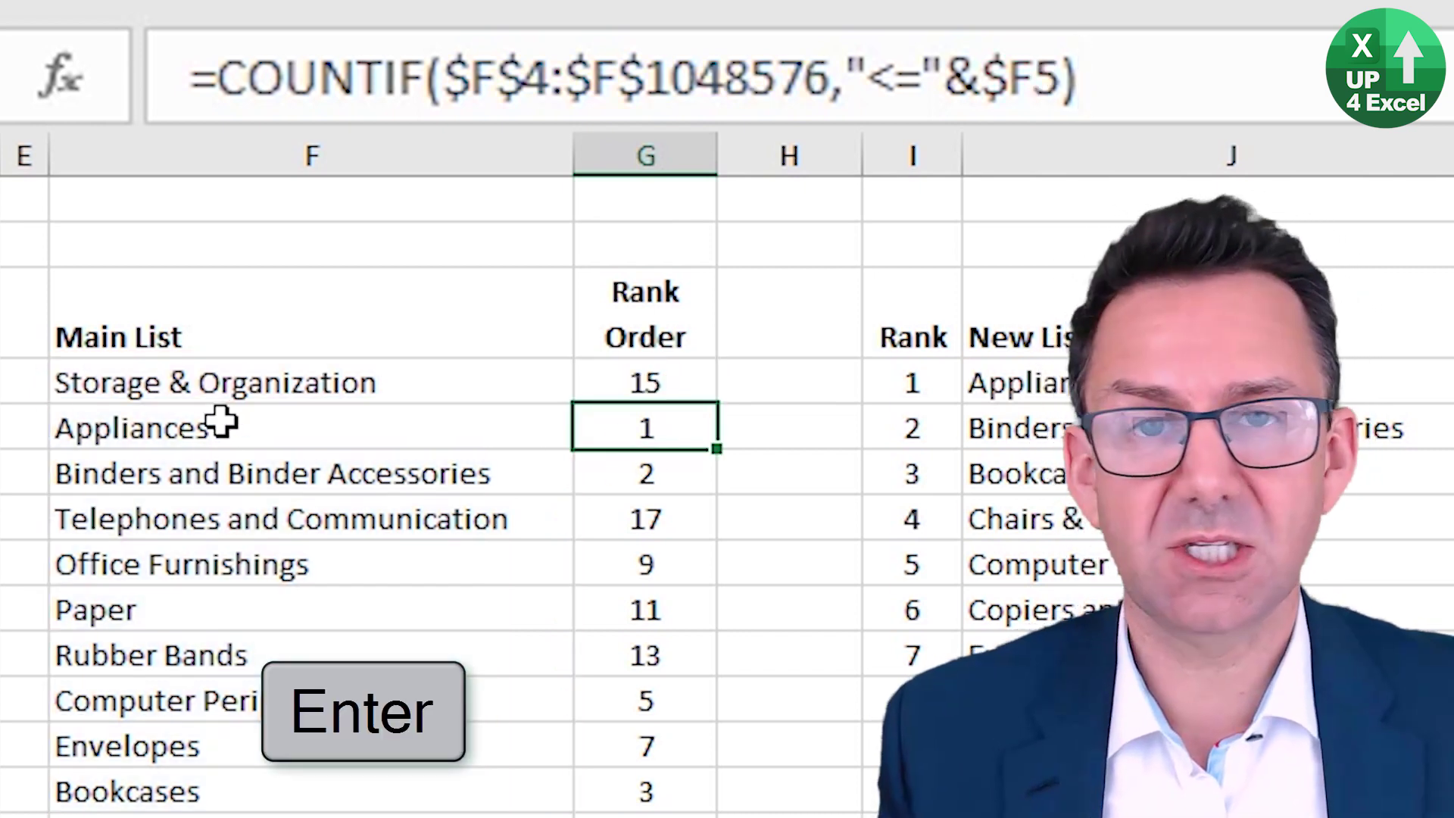
Add the test entry "z" in F21 below the Main List and check its rank in G21.
left_click(288, 561)
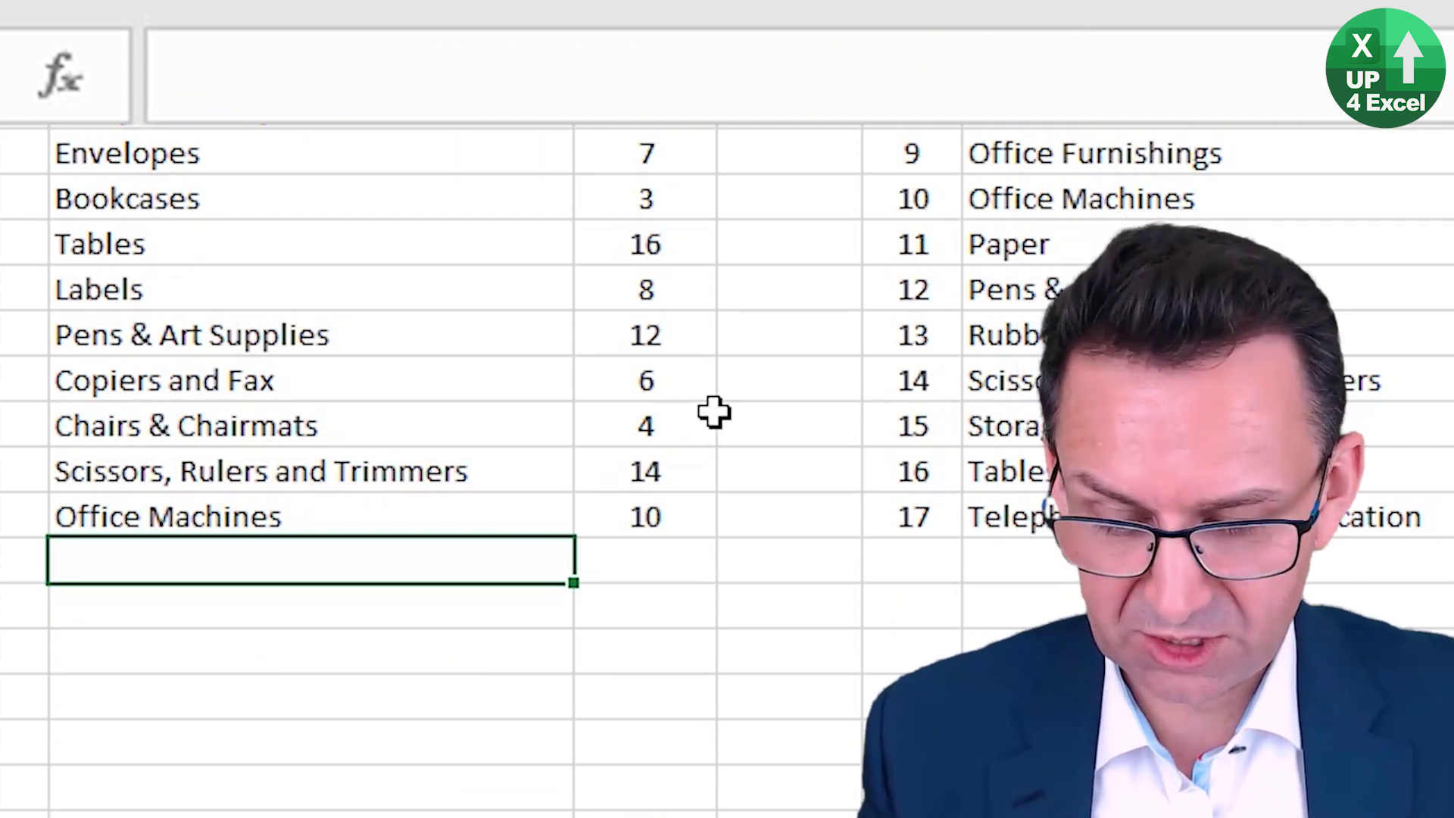
type("z")
key("Return")
key("Up")
key("Right")
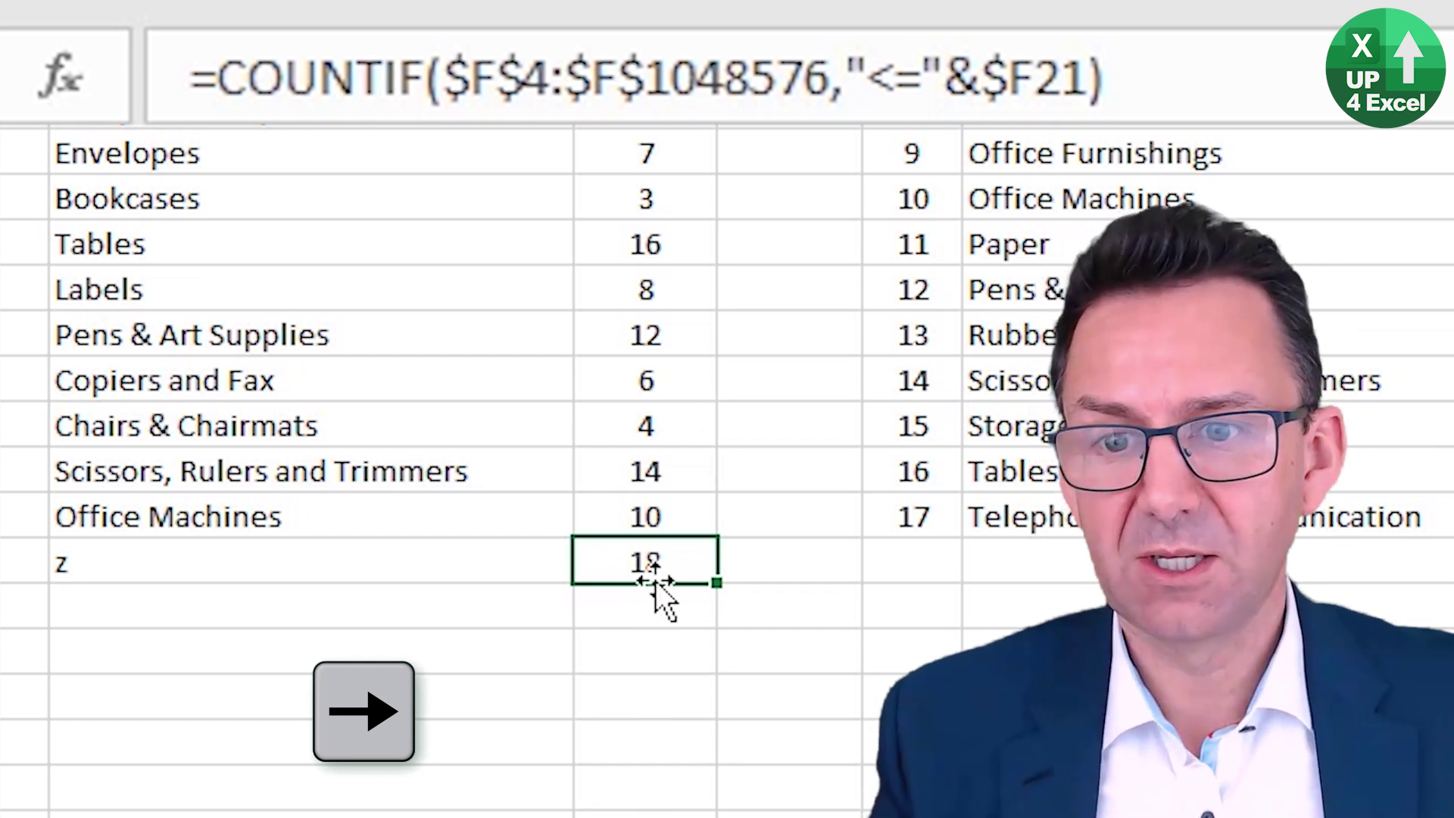
Replace the test entry in F21 with "Appliances" to test how a duplicate item is ranked.
key("Left")
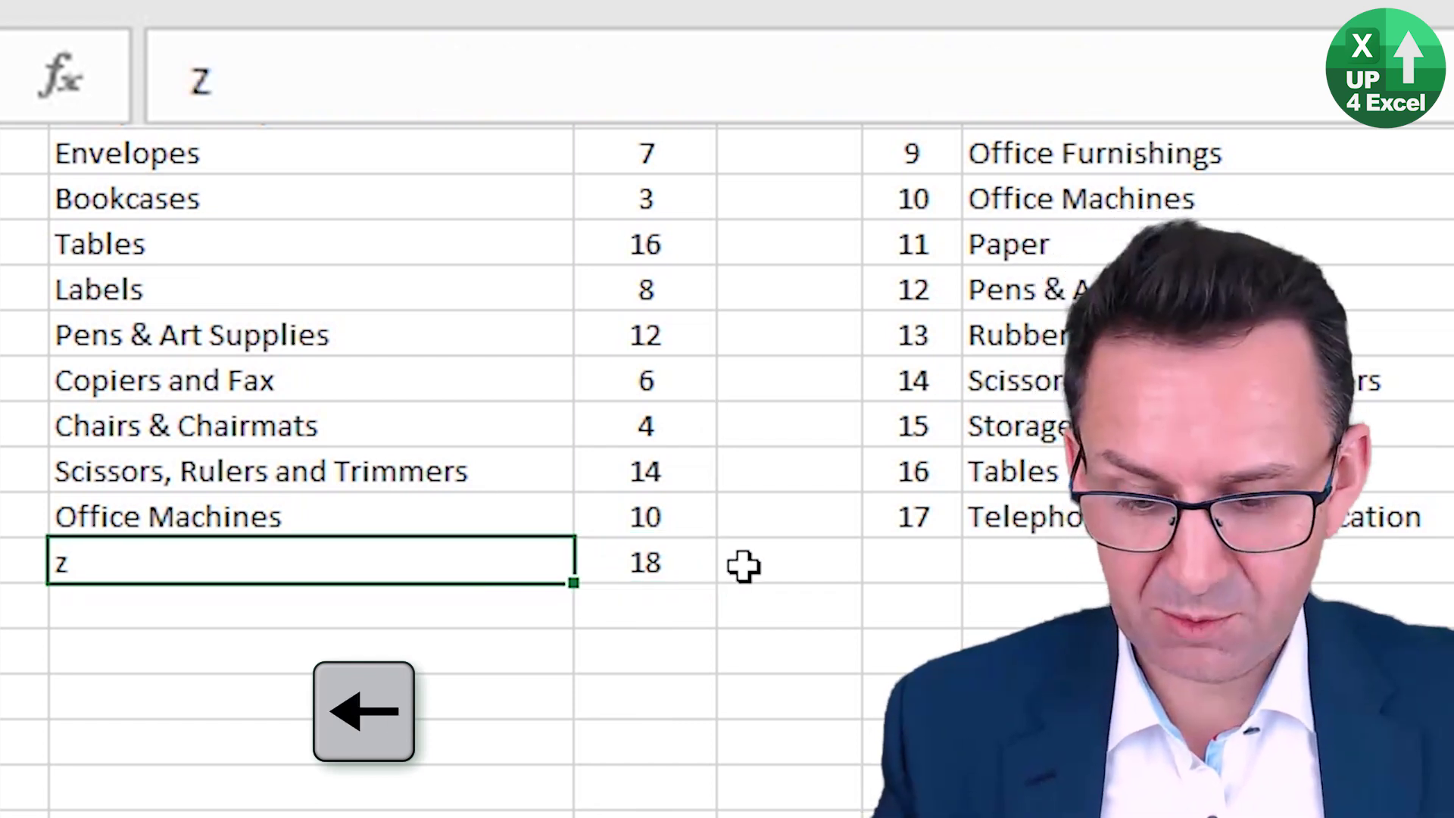
type("appliances")
key("Return")
key("Up")
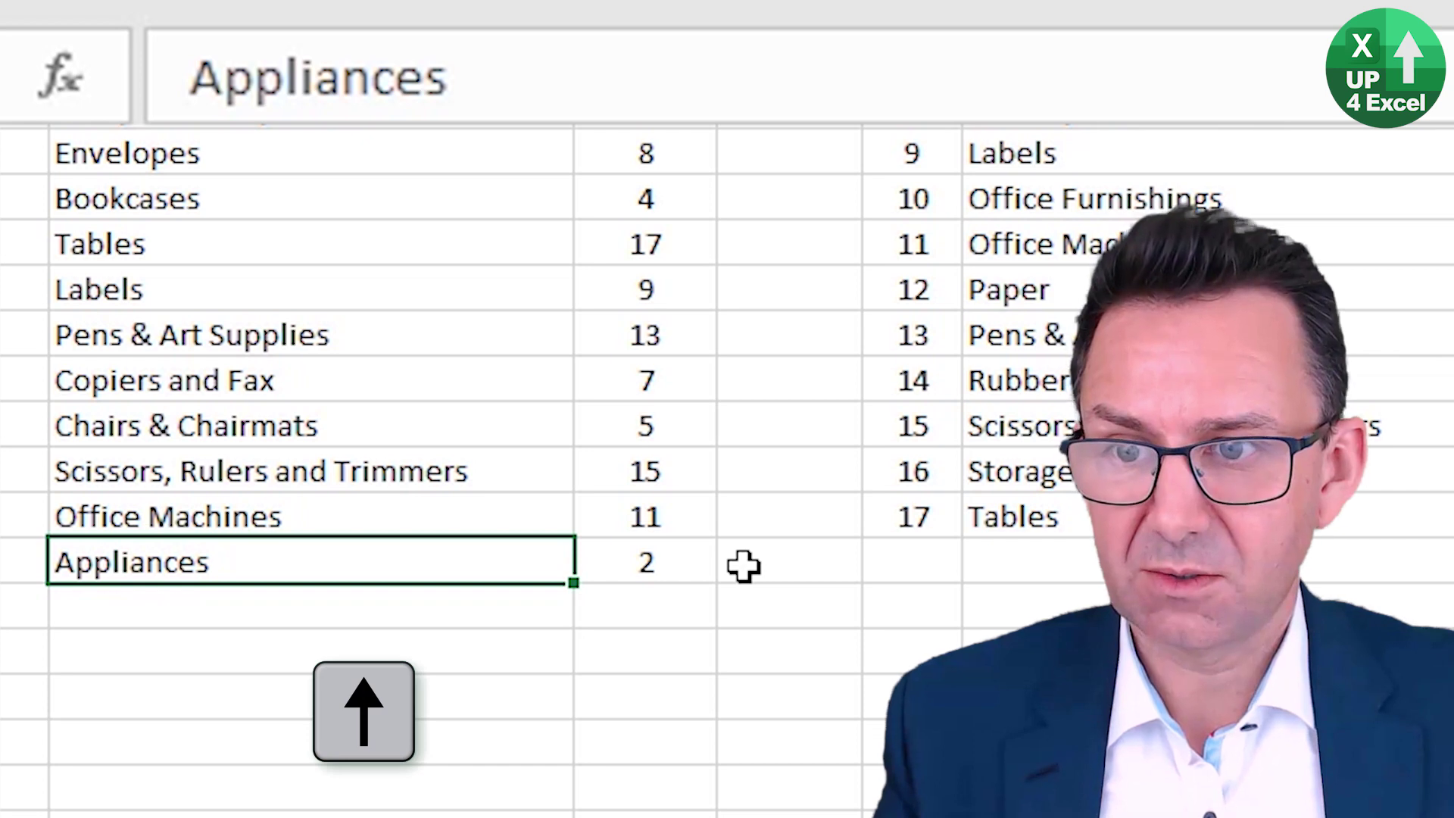
Replace the duplicate test entry in F21 with the single letter "a", rejecting the autocompleted text.
type("a")
key("Delete")
key("Return")
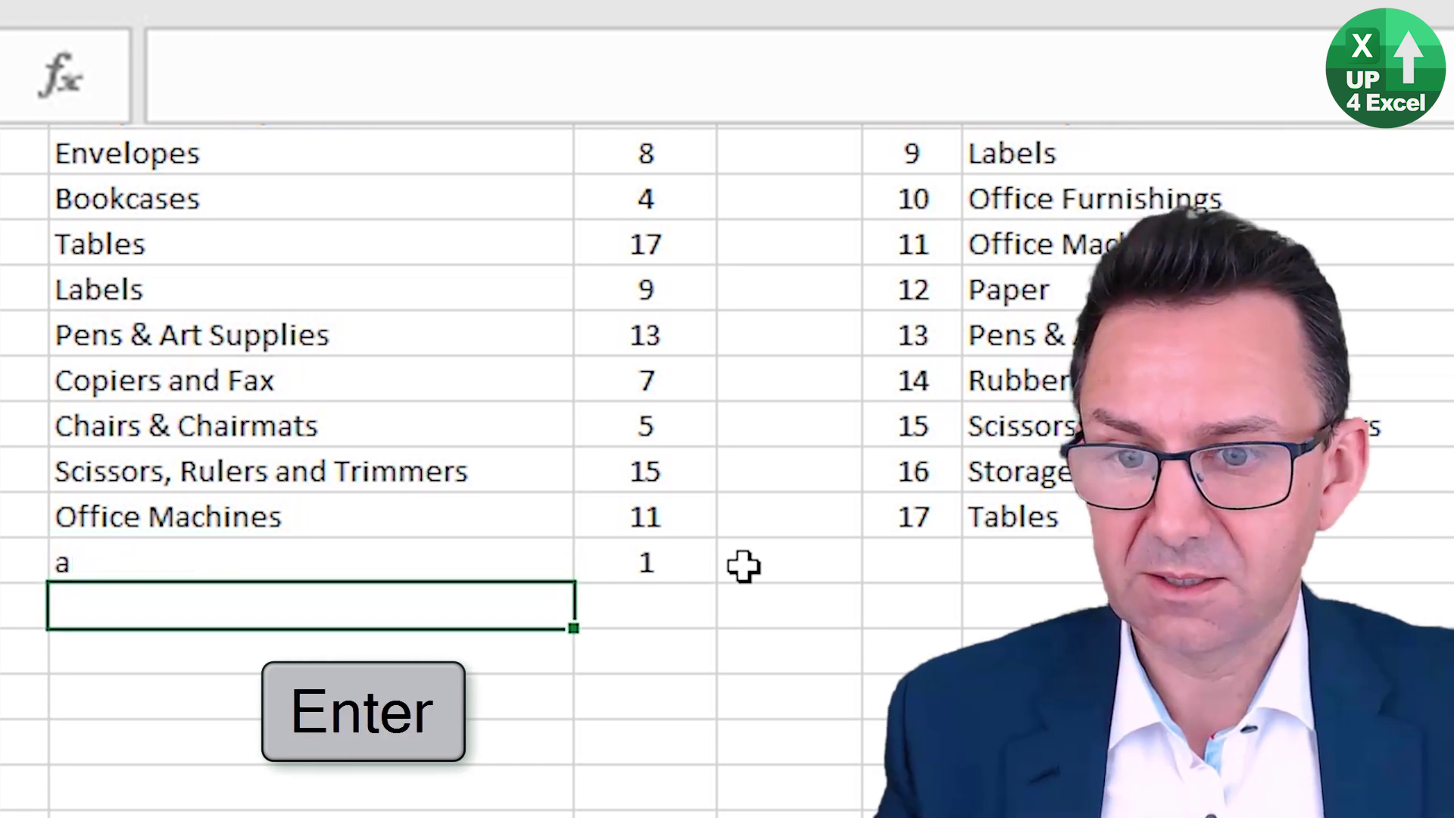
key("Up")
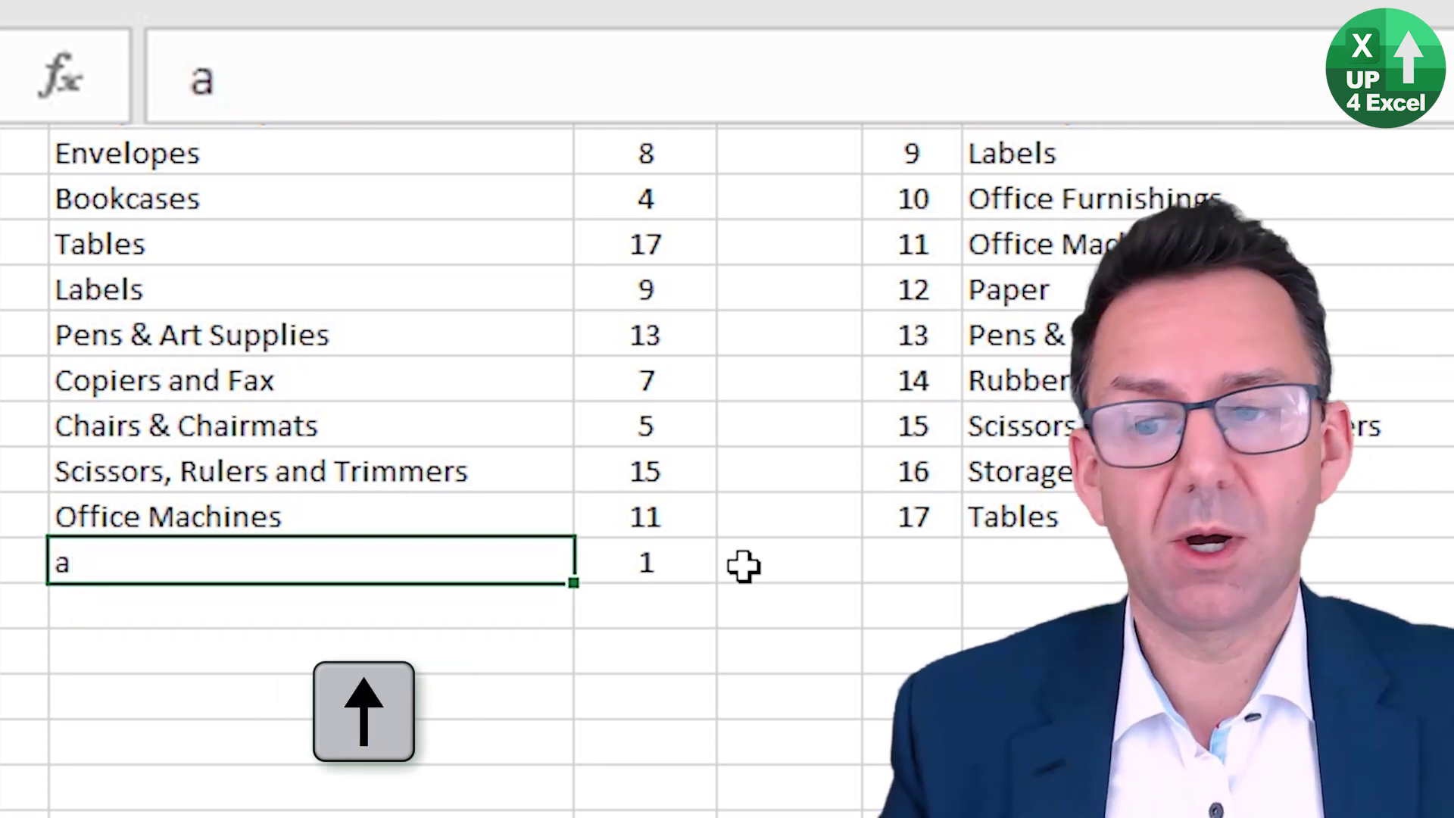
Clear the test entry from F21 and the rank formula from G21.
key("Delete")
key("Right")
key("Delete")
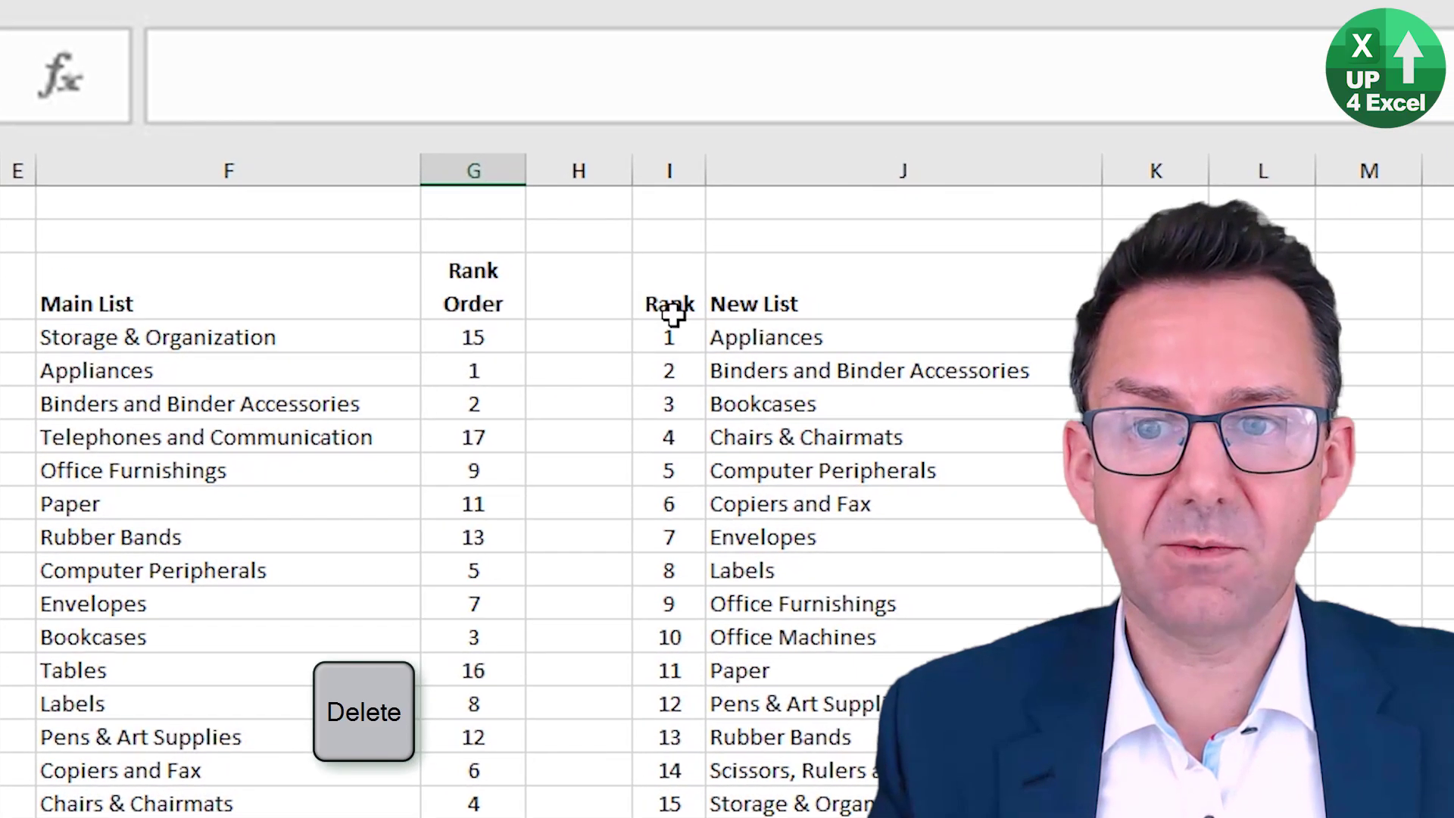
Inspect the Rank column beside the New List, including the starting value in I4 and the counting formula in I5.
left_click(640, 209)
left_click_drag(669, 334, 670, 809)
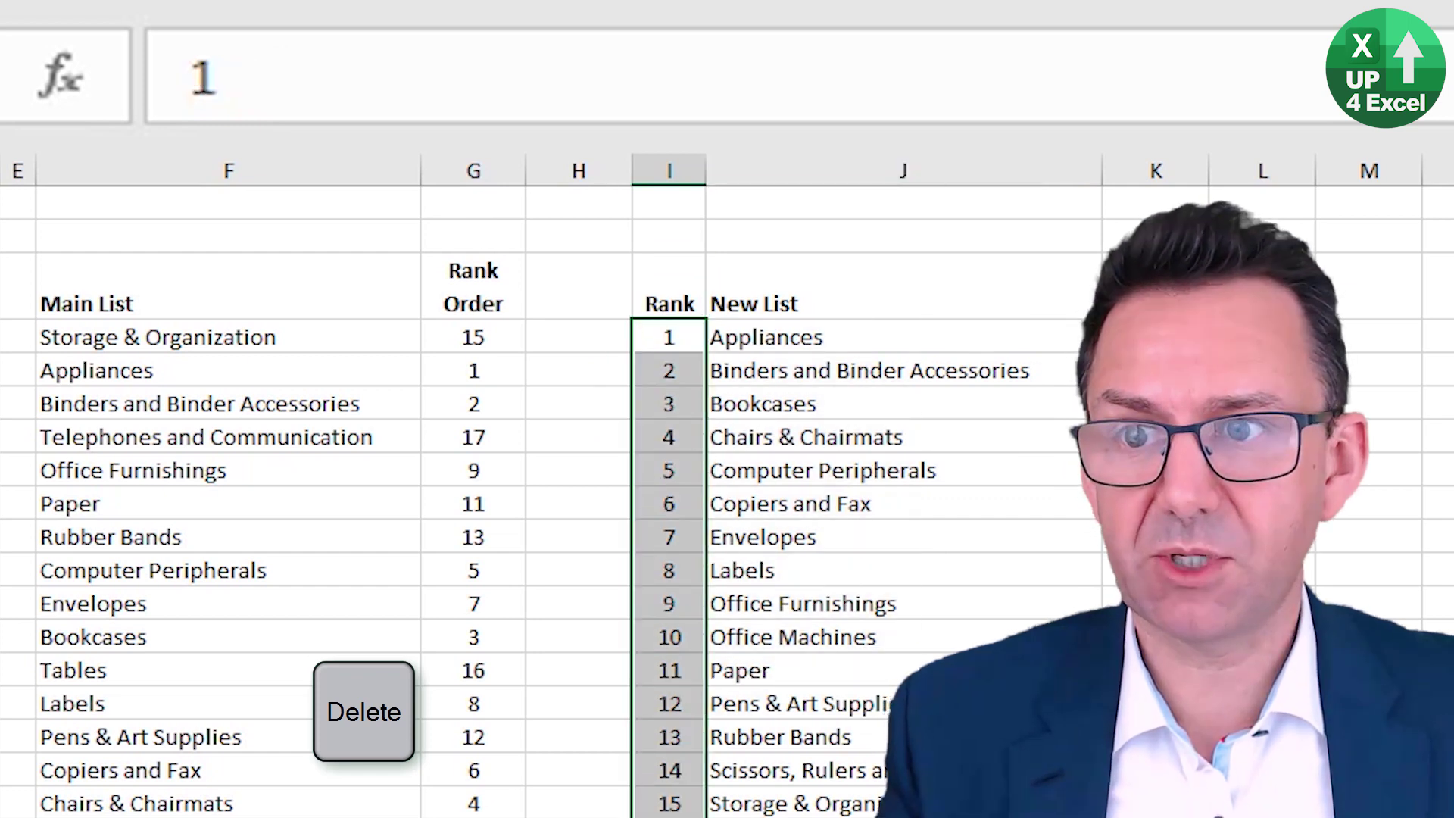
left_click(681, 682)
left_click(686, 371)
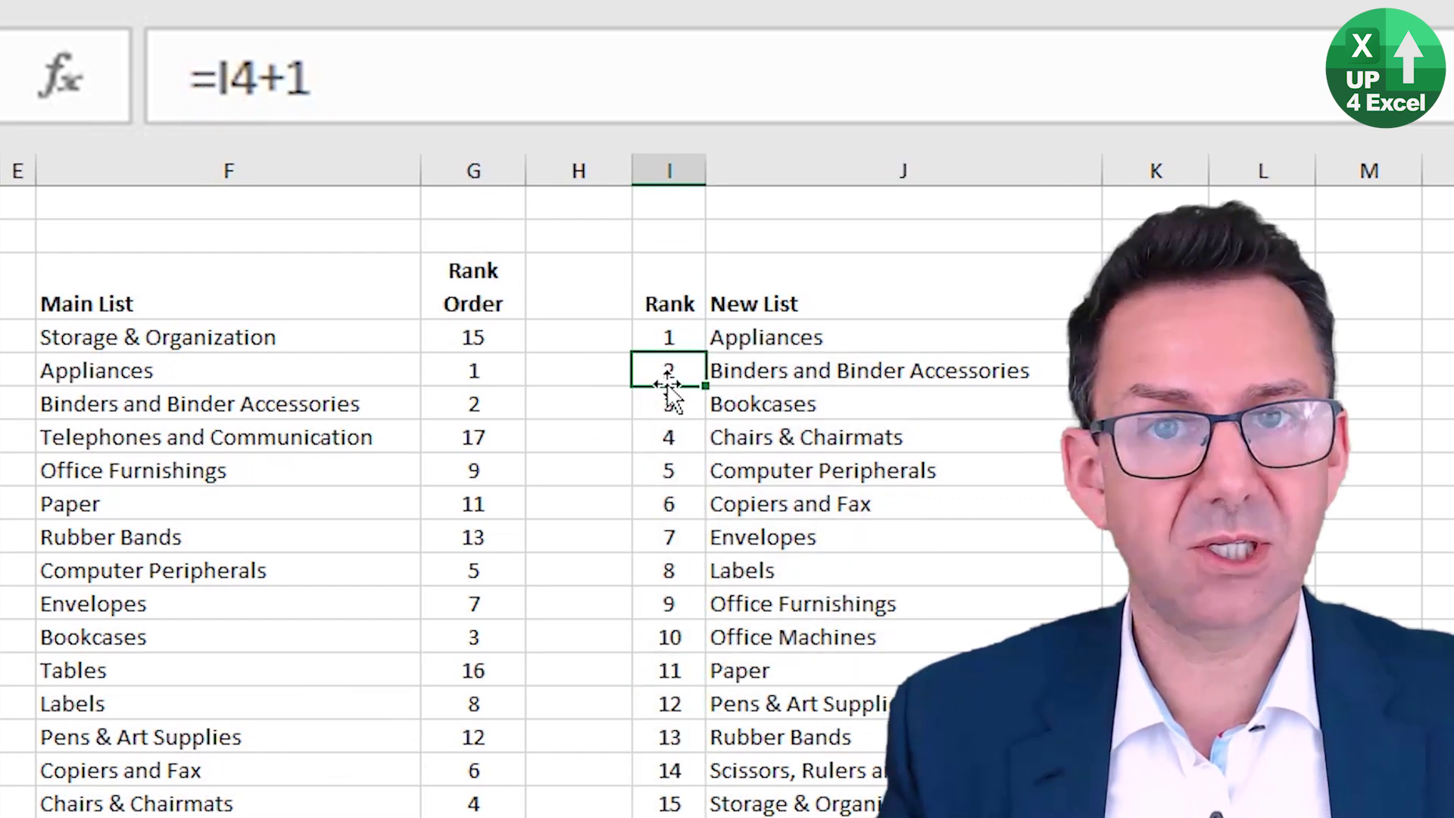
left_click(668, 339)
left_click(672, 369)
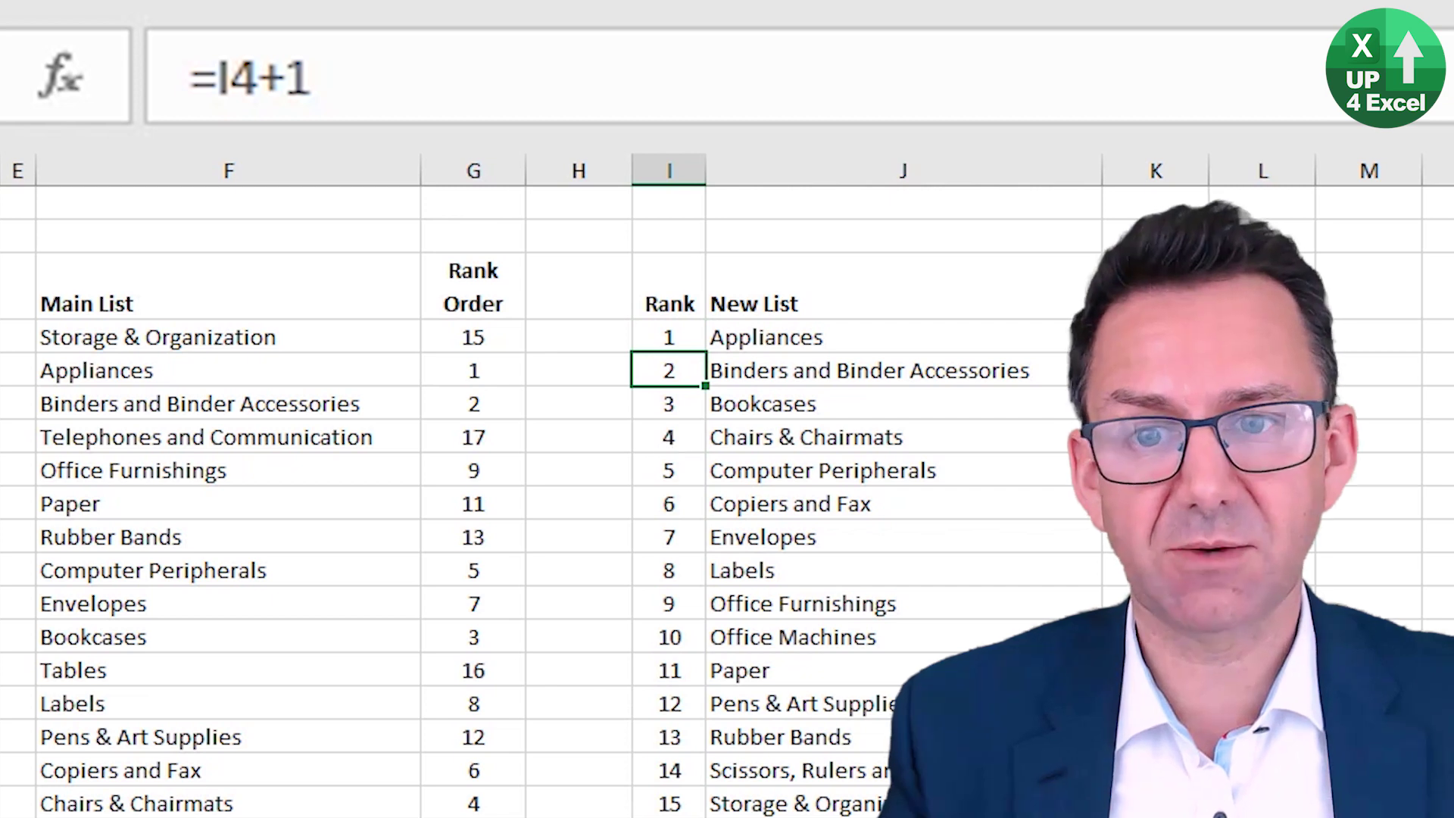
Examine the INDEX formula in J4 and its row number argument, moving the function hint out of the way.
left_click(748, 342)
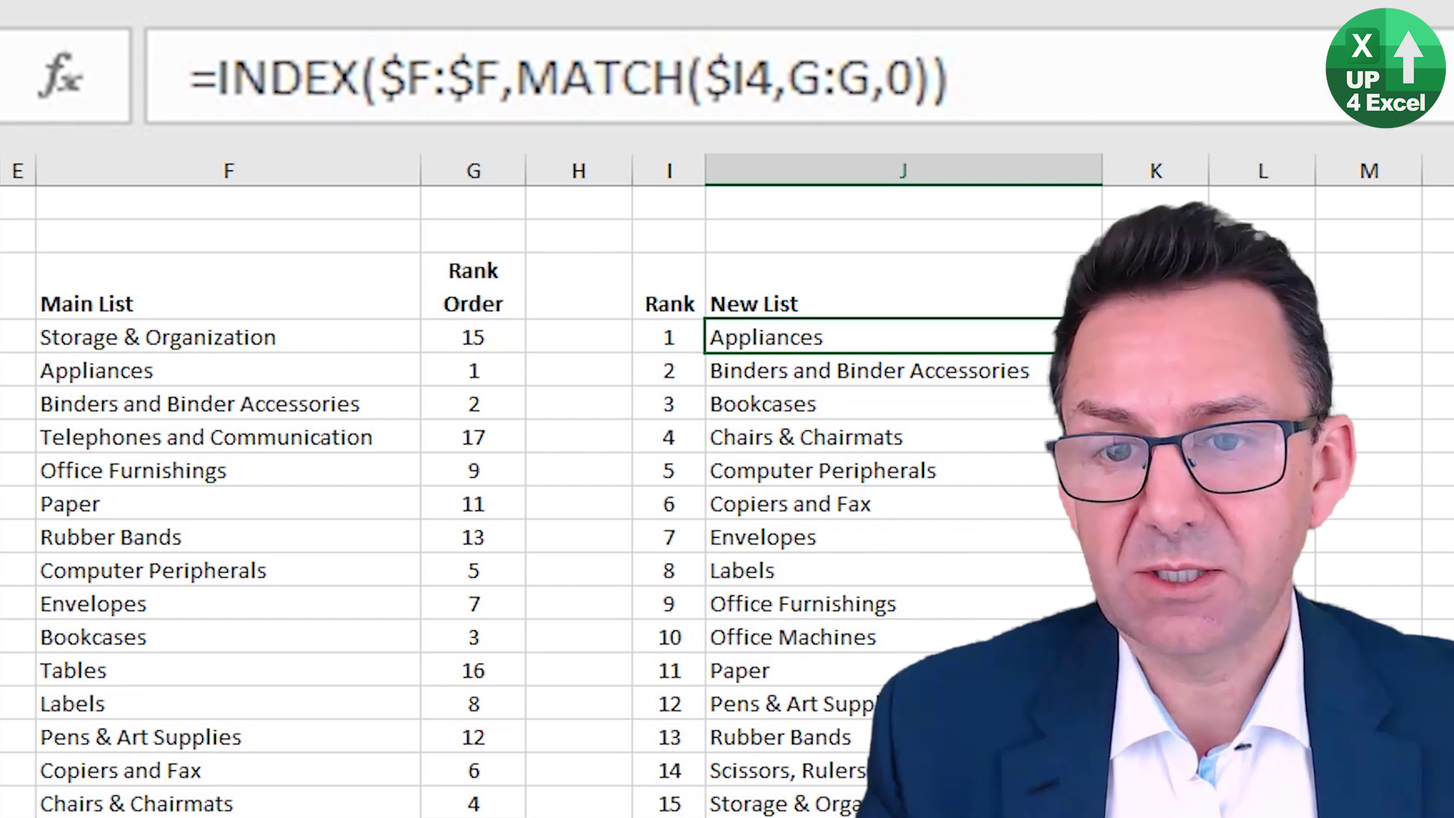
key("Left")
key("Right")
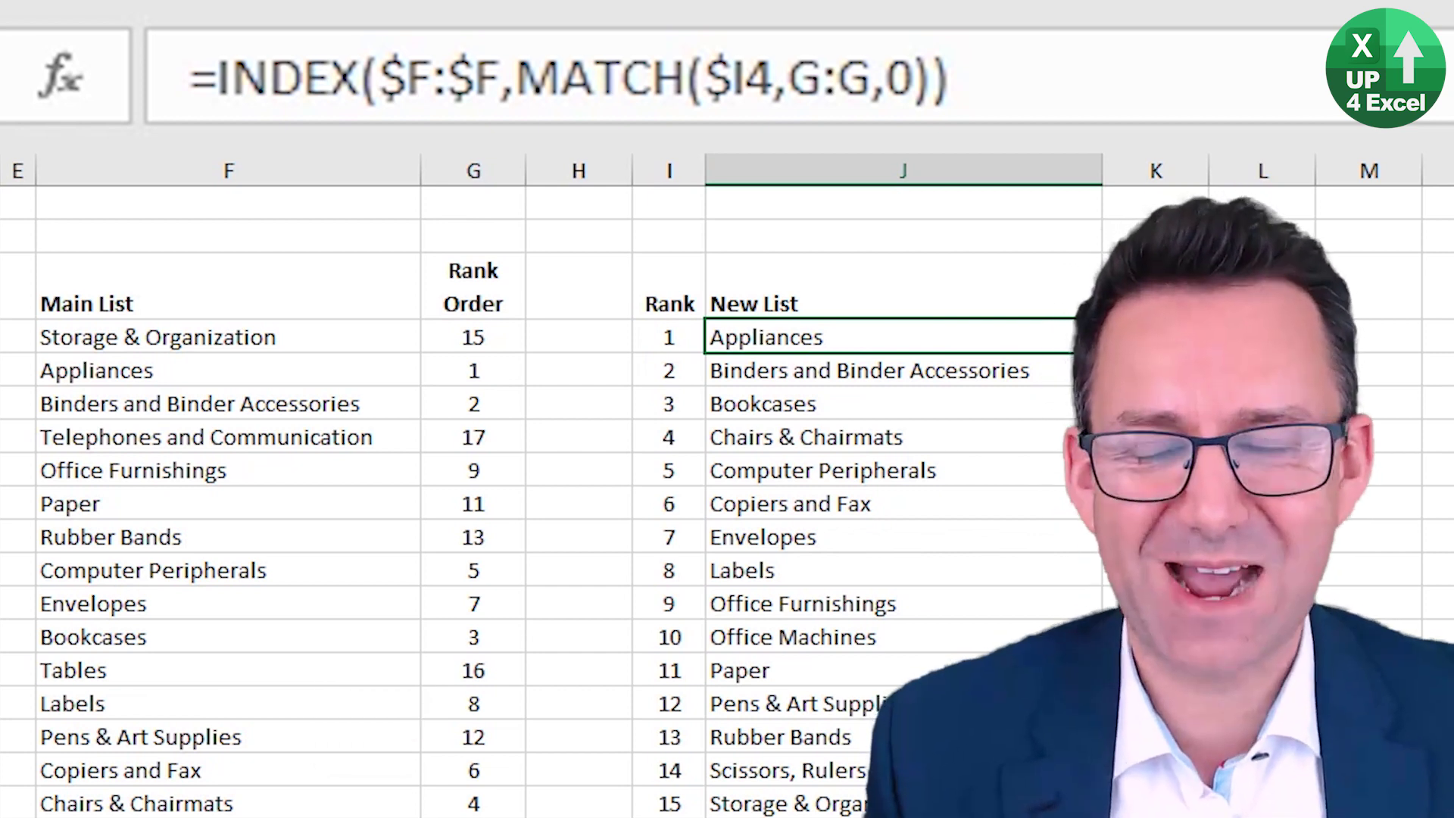
key("F2")
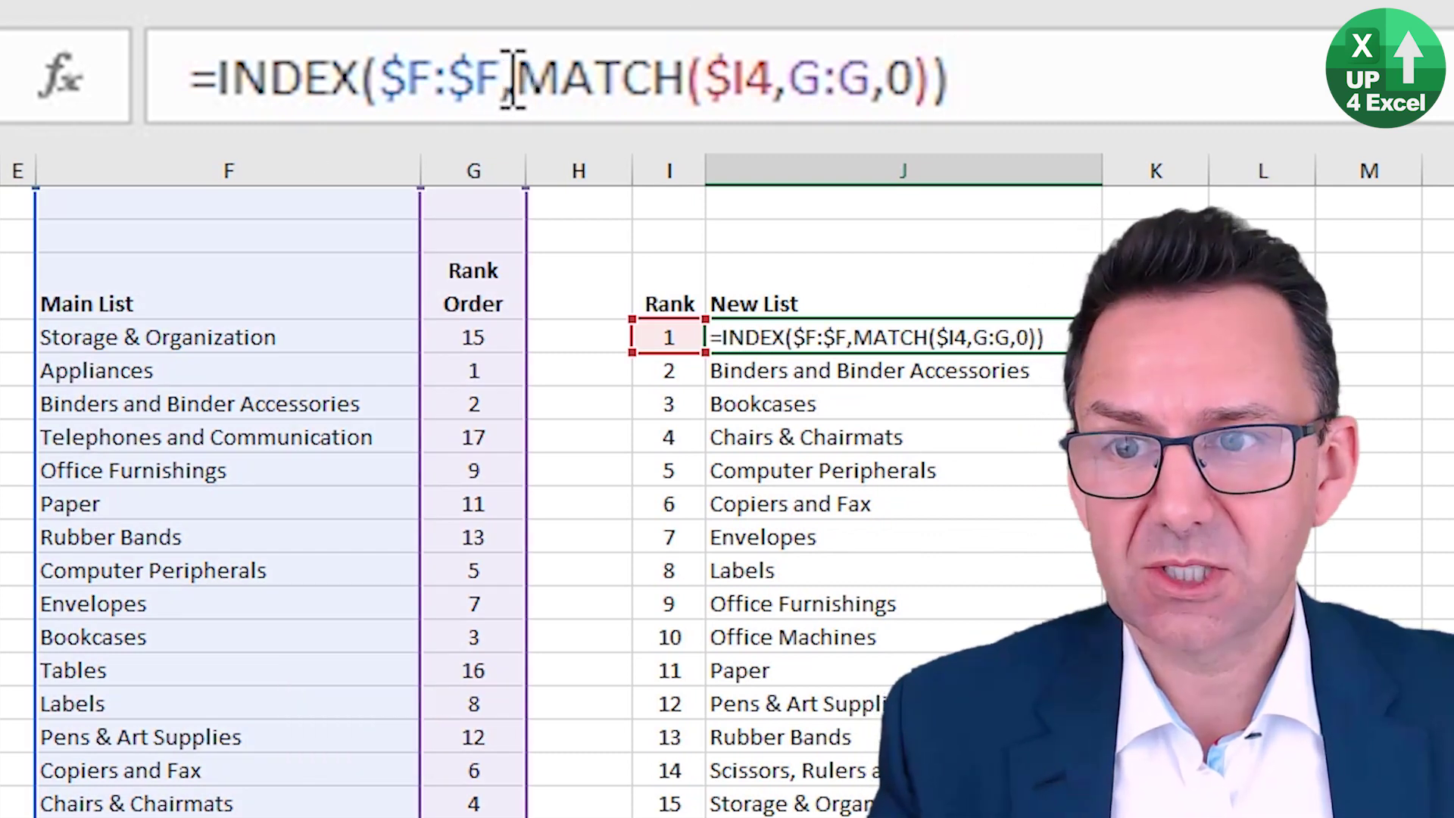
left_click_drag(498, 76, 937, 61)
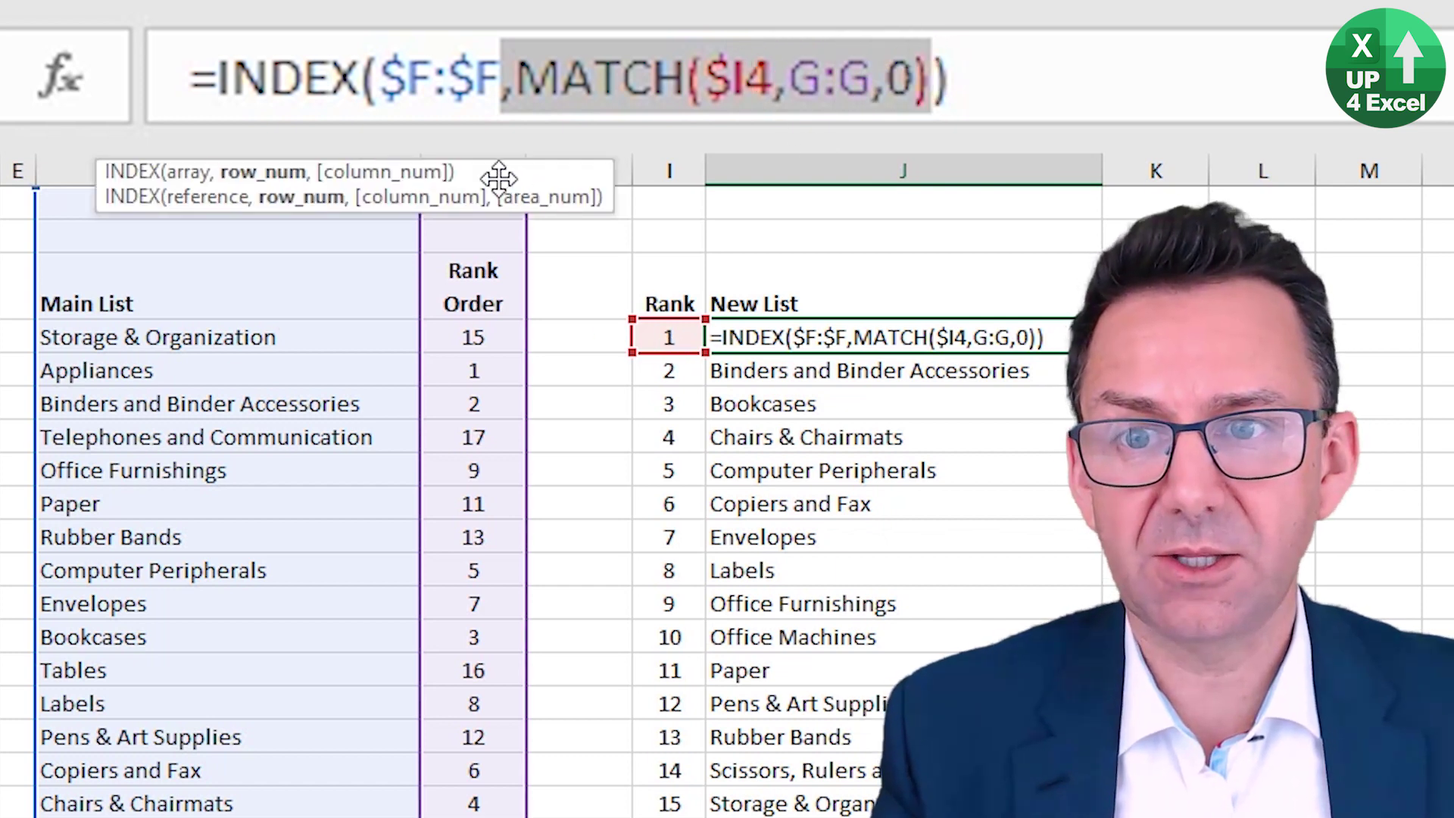
left_click_drag(498, 179, 47, 207)
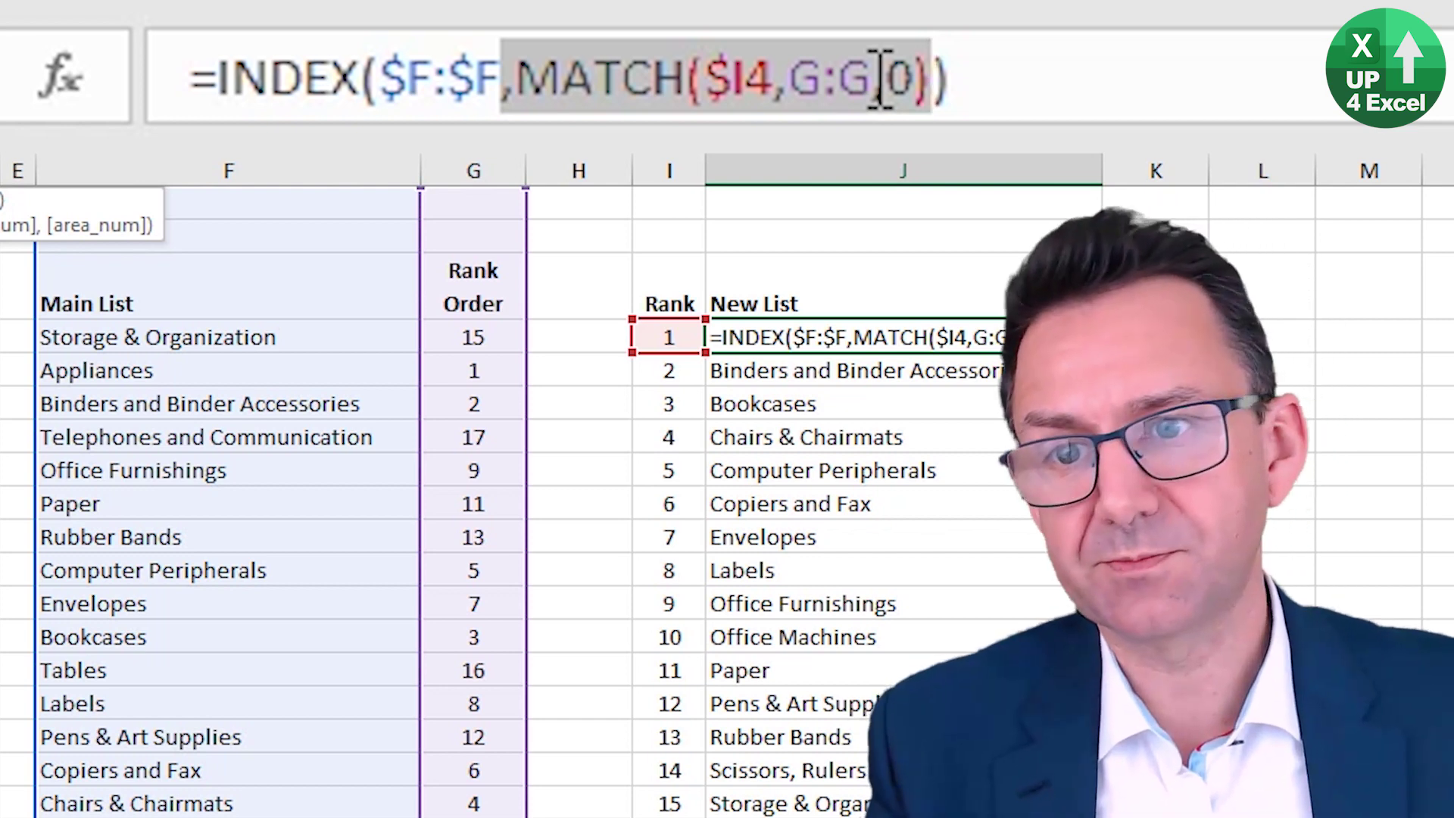
Examine the MATCH function nested in the J4 formula, and finish with J4 selected.
left_click(531, 61)
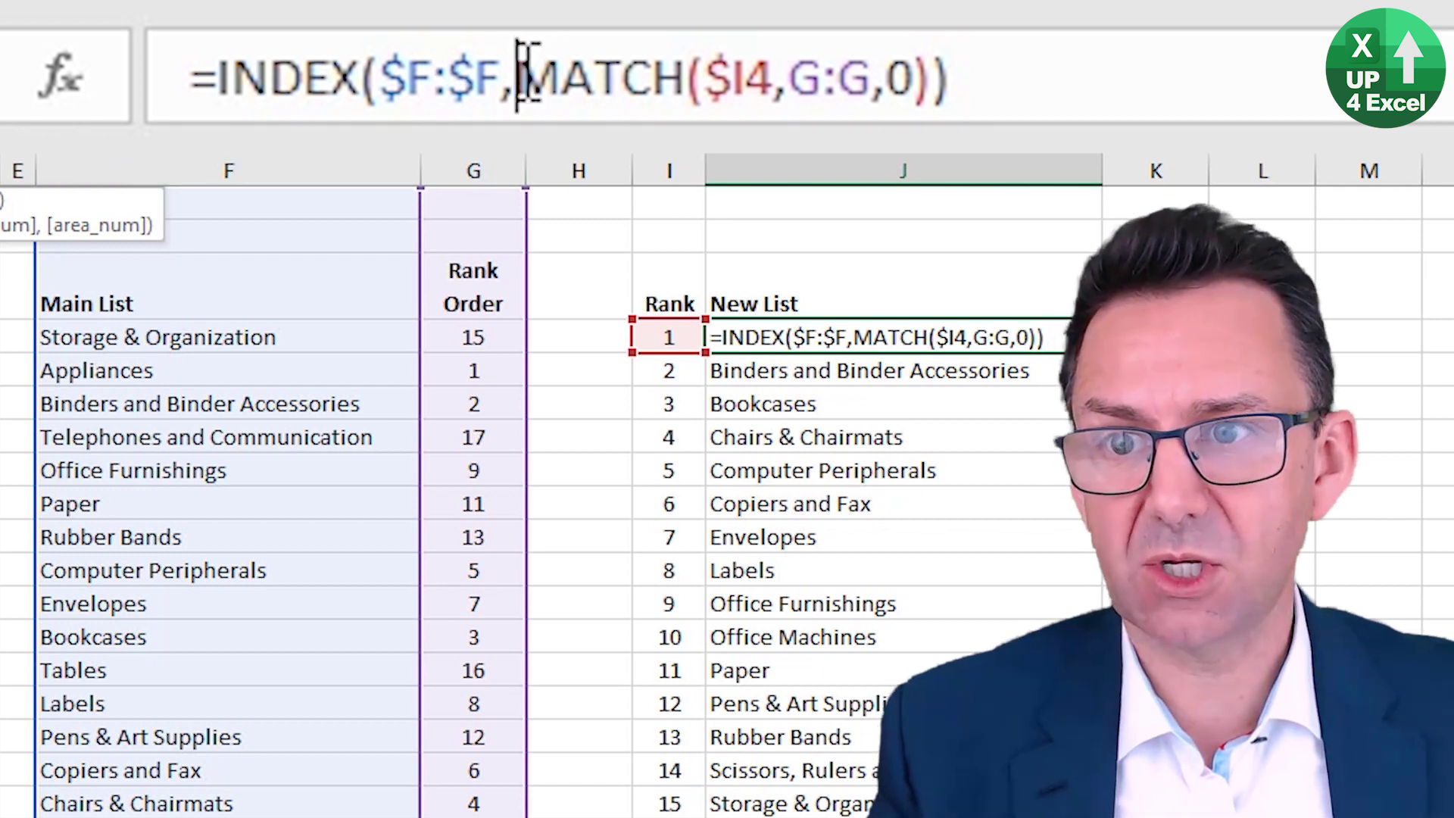
left_click_drag(528, 75, 945, 65)
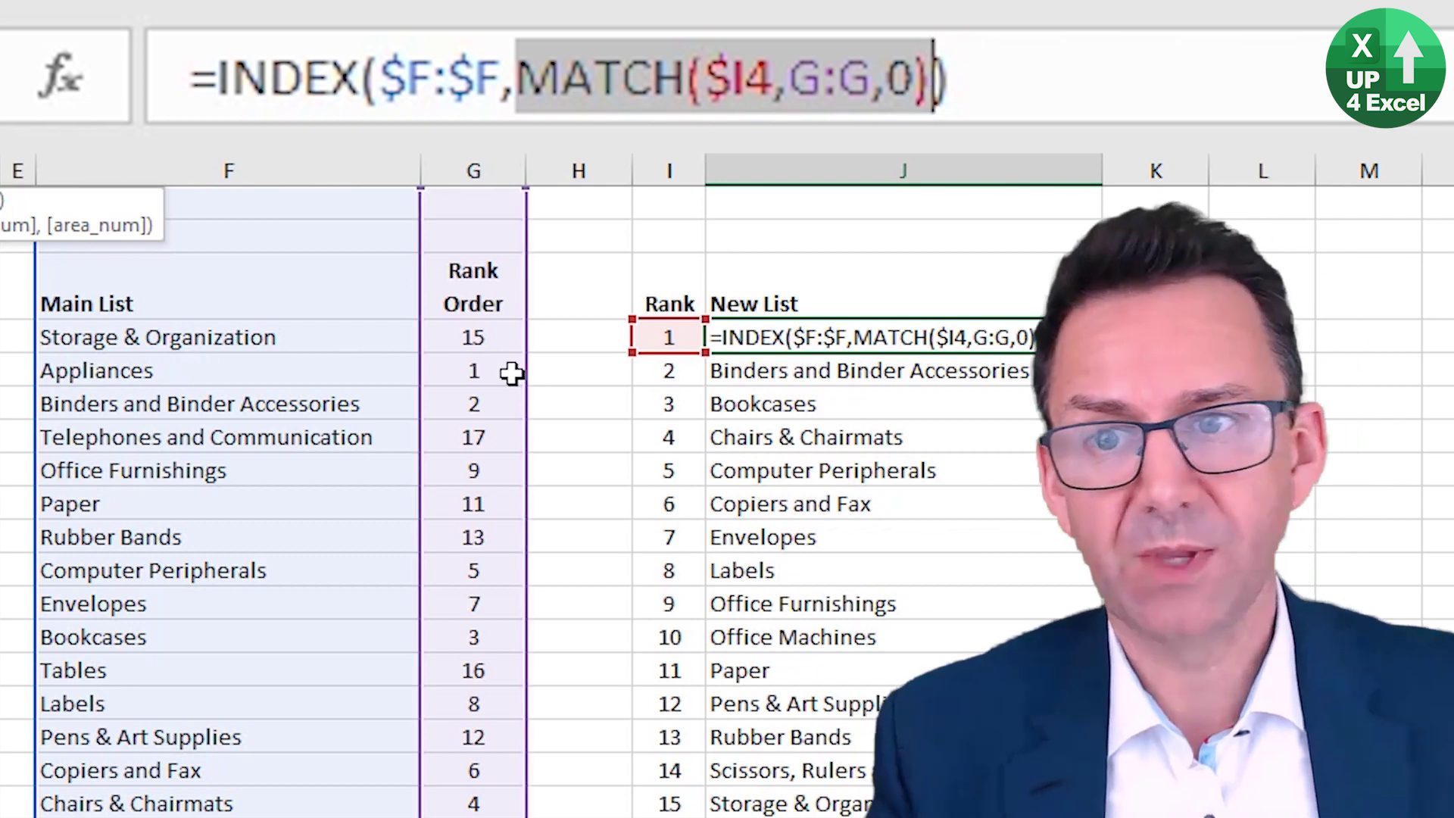
key("Return")
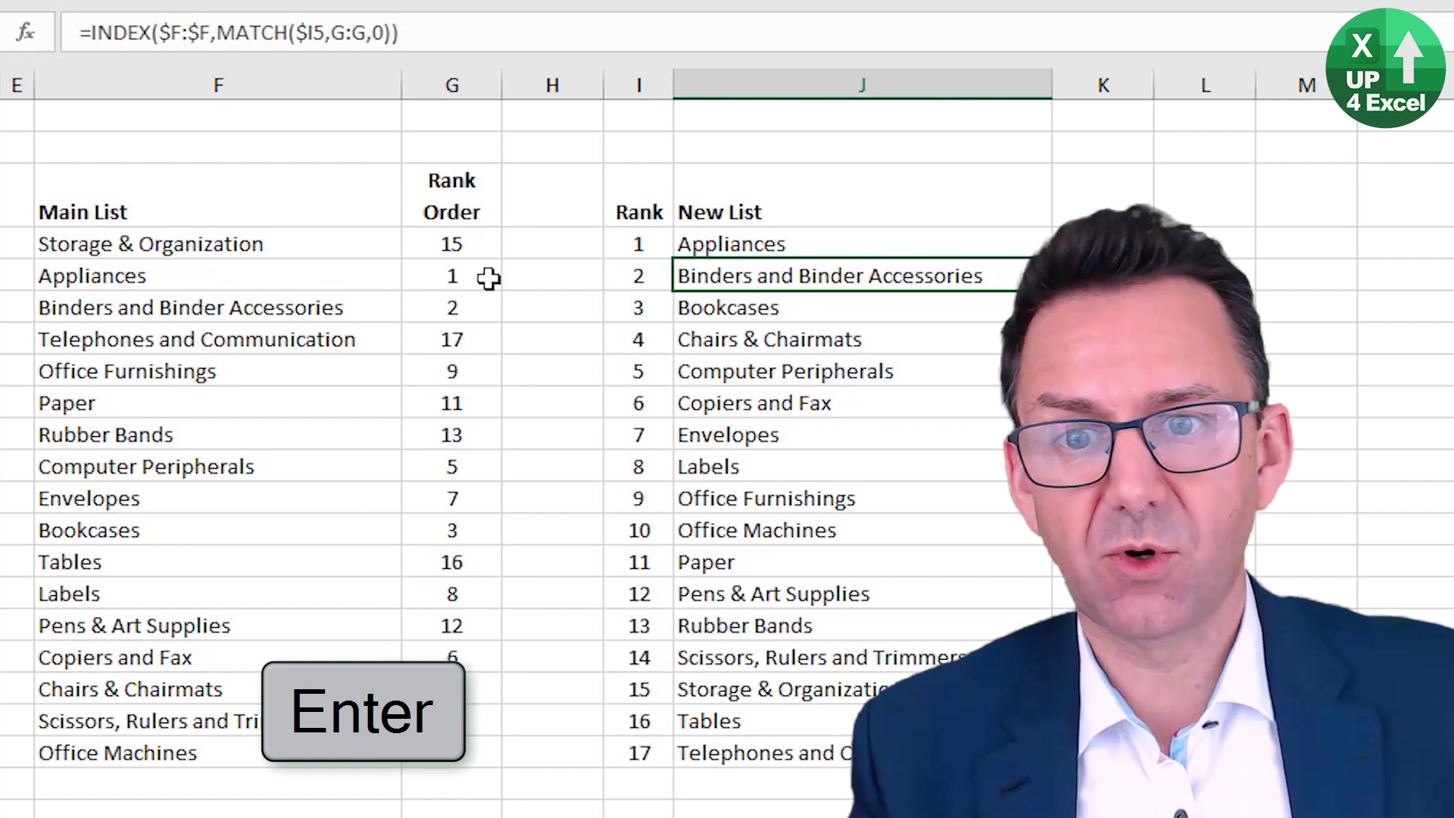
key("Up")
Enter rank 18 in I21, directly below the end of the Rank column.
scroll(380, 383, "right", 4)
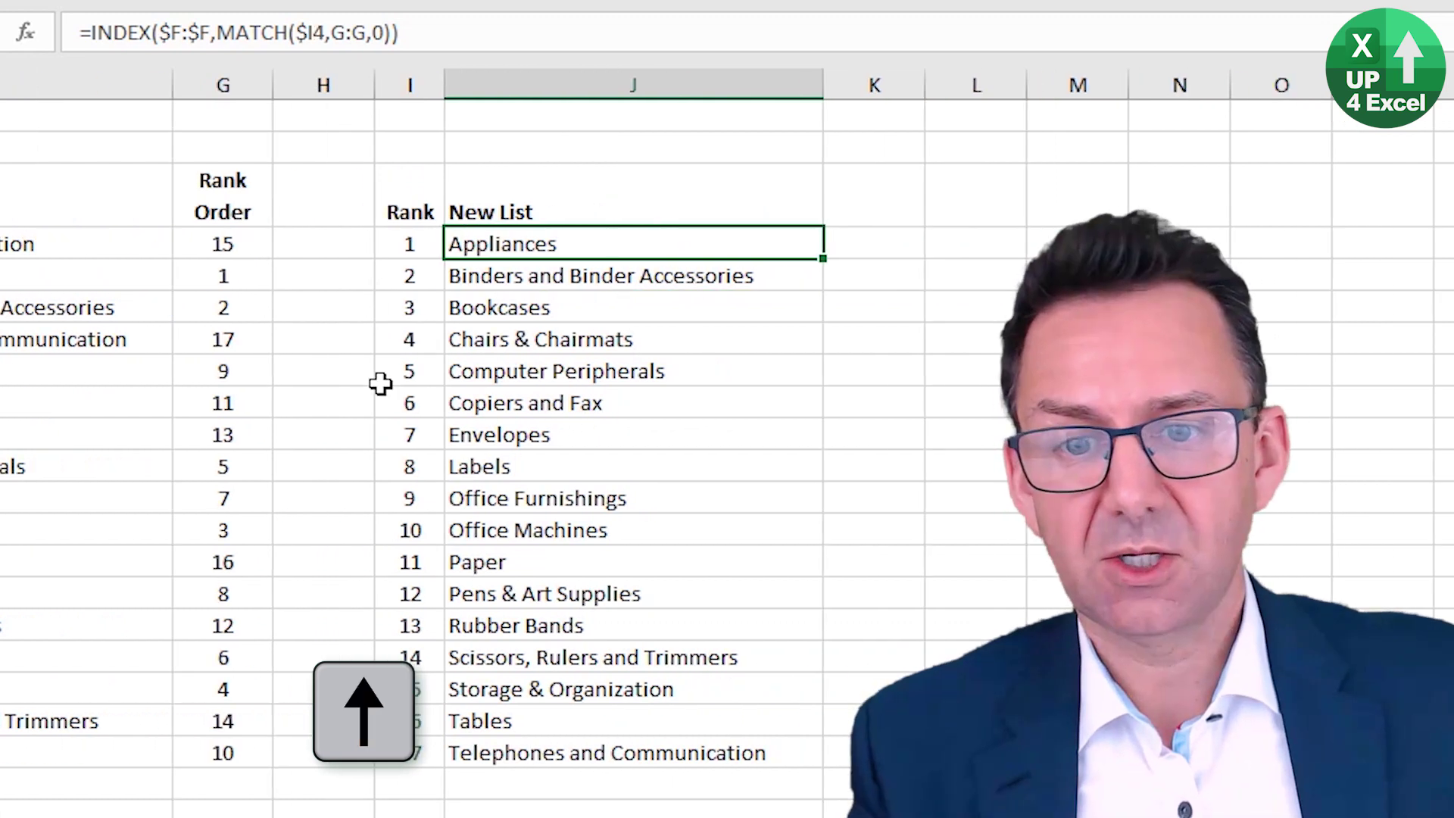
left_click(93, 764)
key("Down")
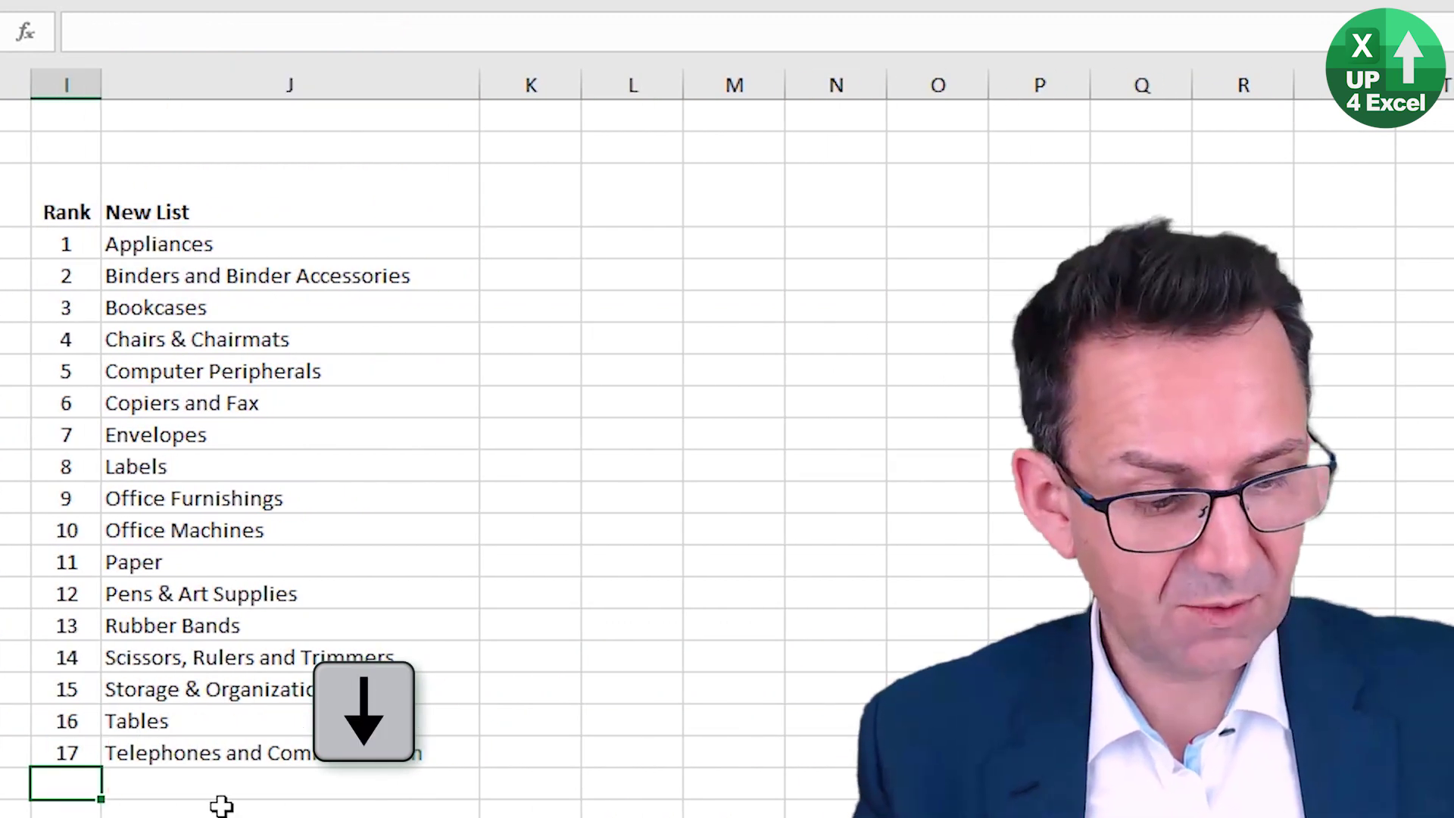
type("18")
key("Return")
Copy the INDEX/MATCH formula from J20 into J21 beside the extra rank.
key("Up")
key("Right")
key("Up")
key("ctrl+c")
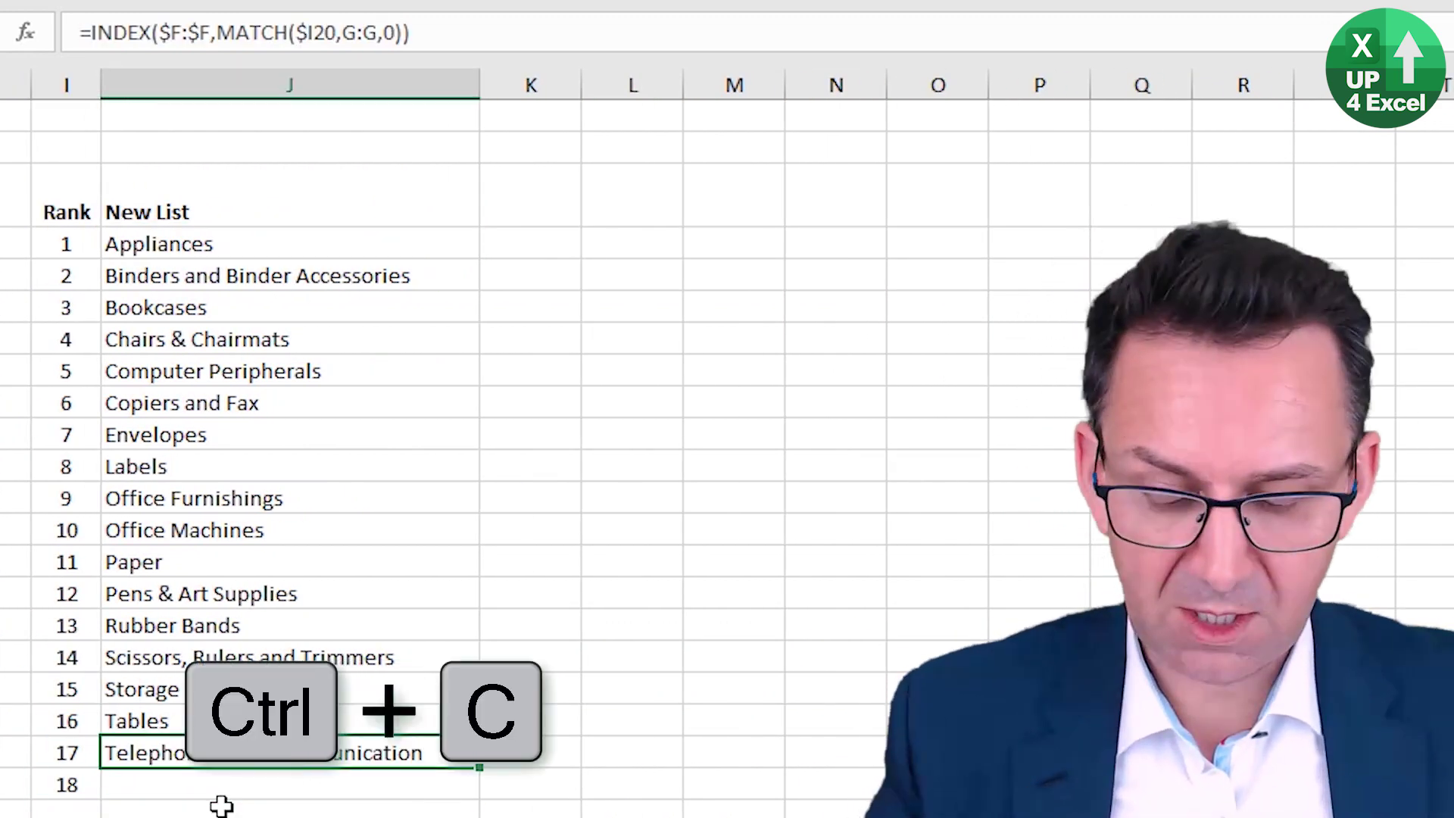
key("Down")
key("ctrl+v")
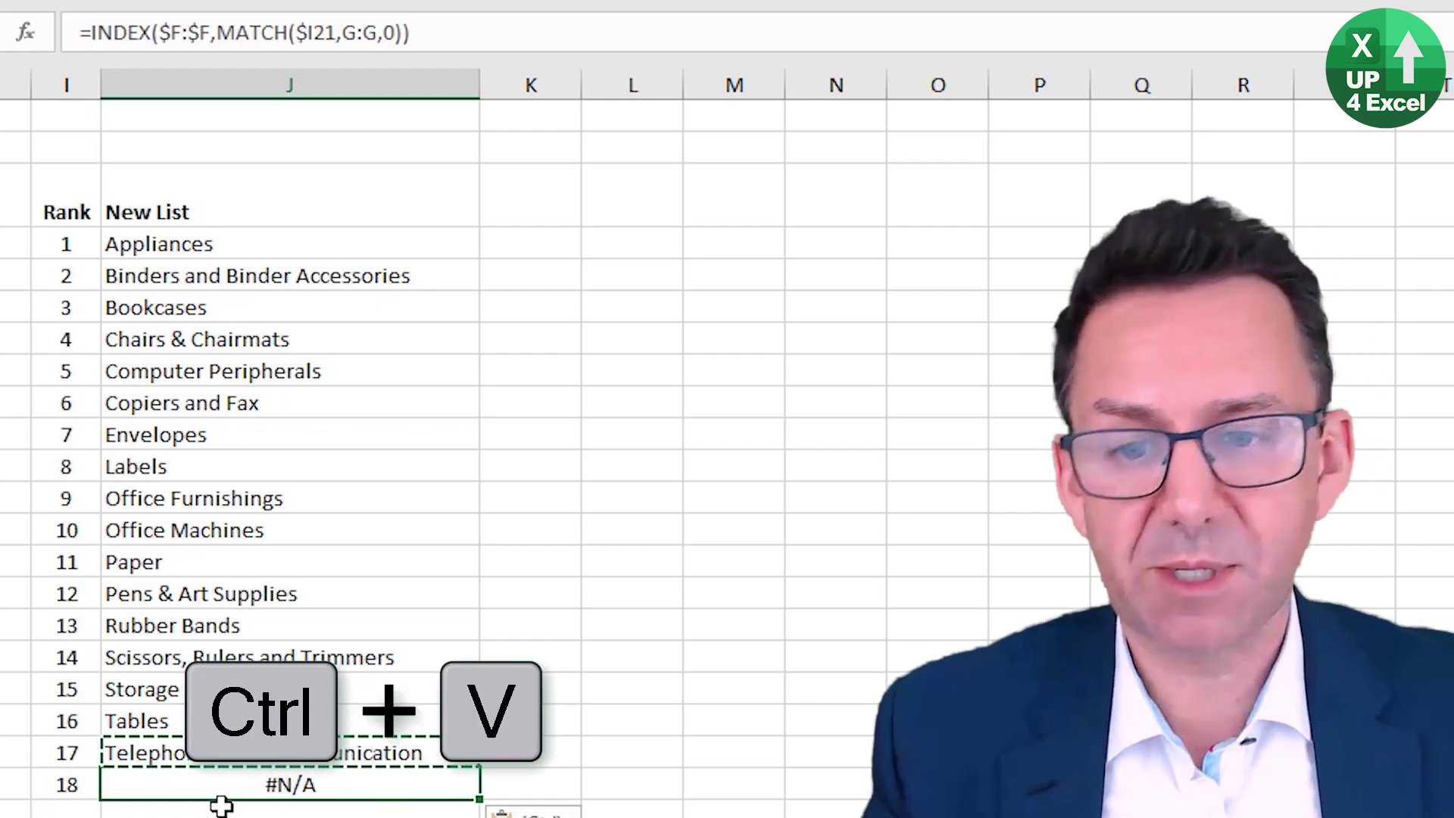
Clear the extra rank and formula from I21:J21.
key("Left")
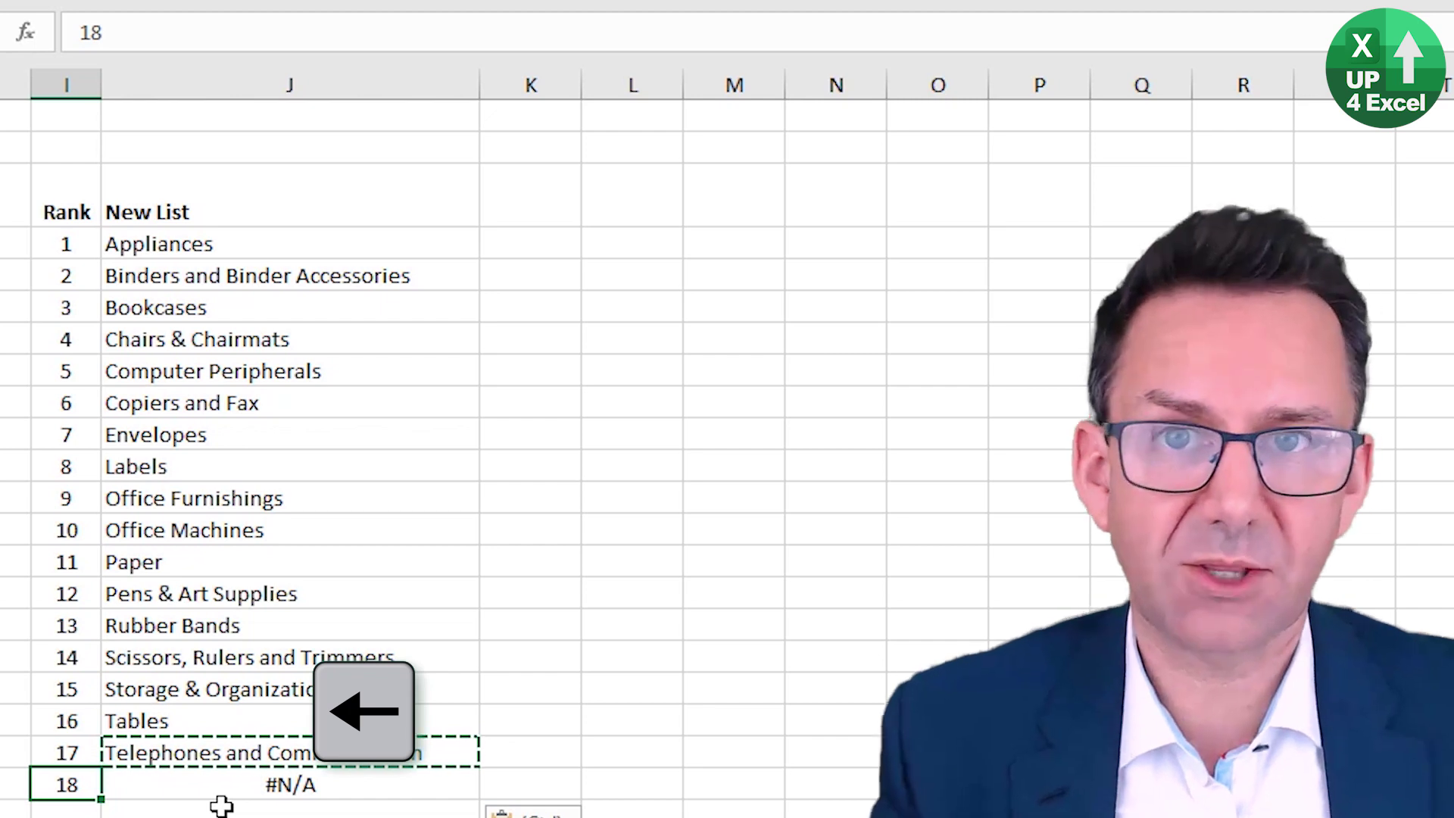
key("shift+Right")
key("Delete")
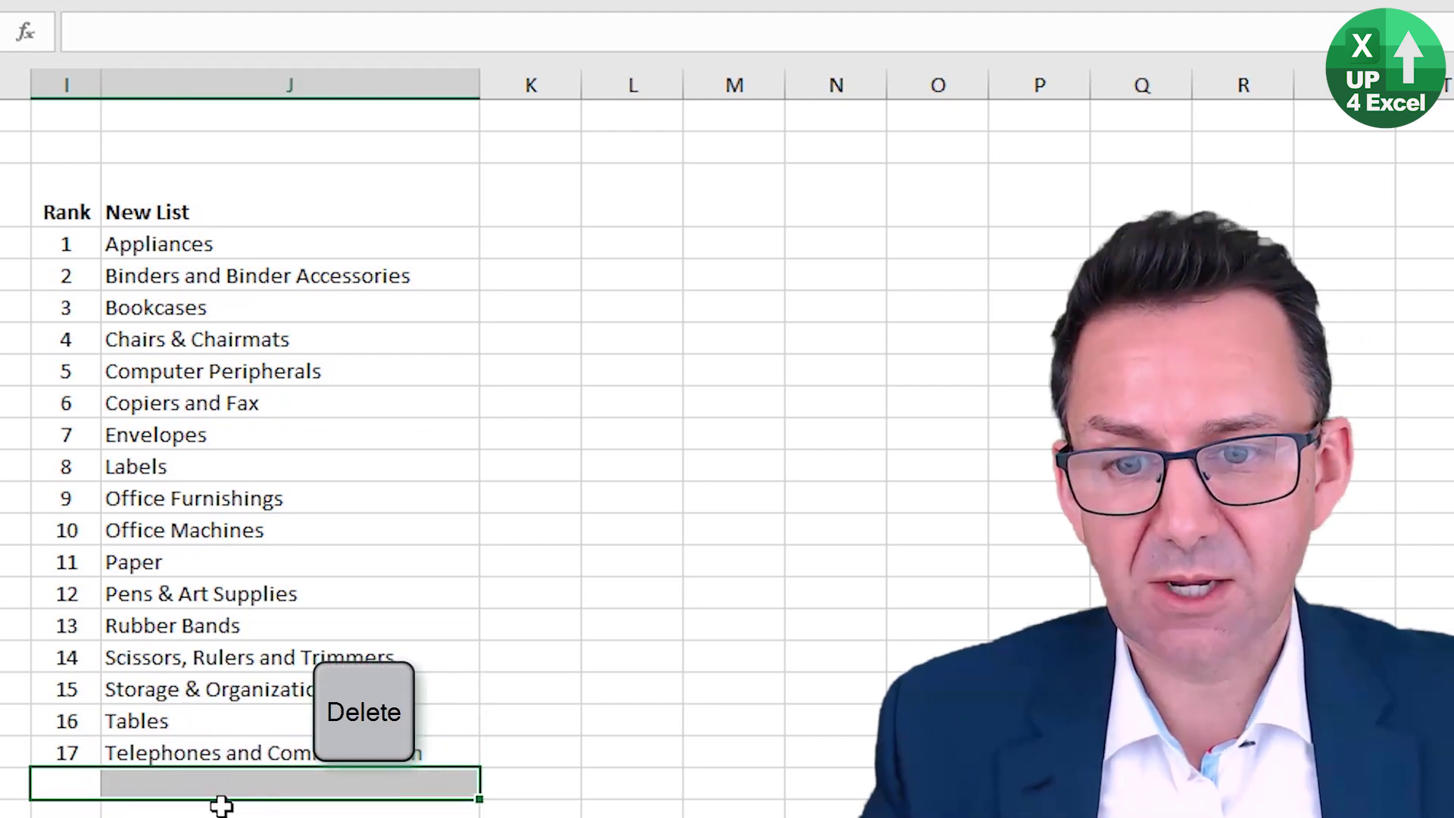
Return to the start of the New List and highlight its items from J4 to J20.
key("Up")
key("ctrl+Up")
key("Down")
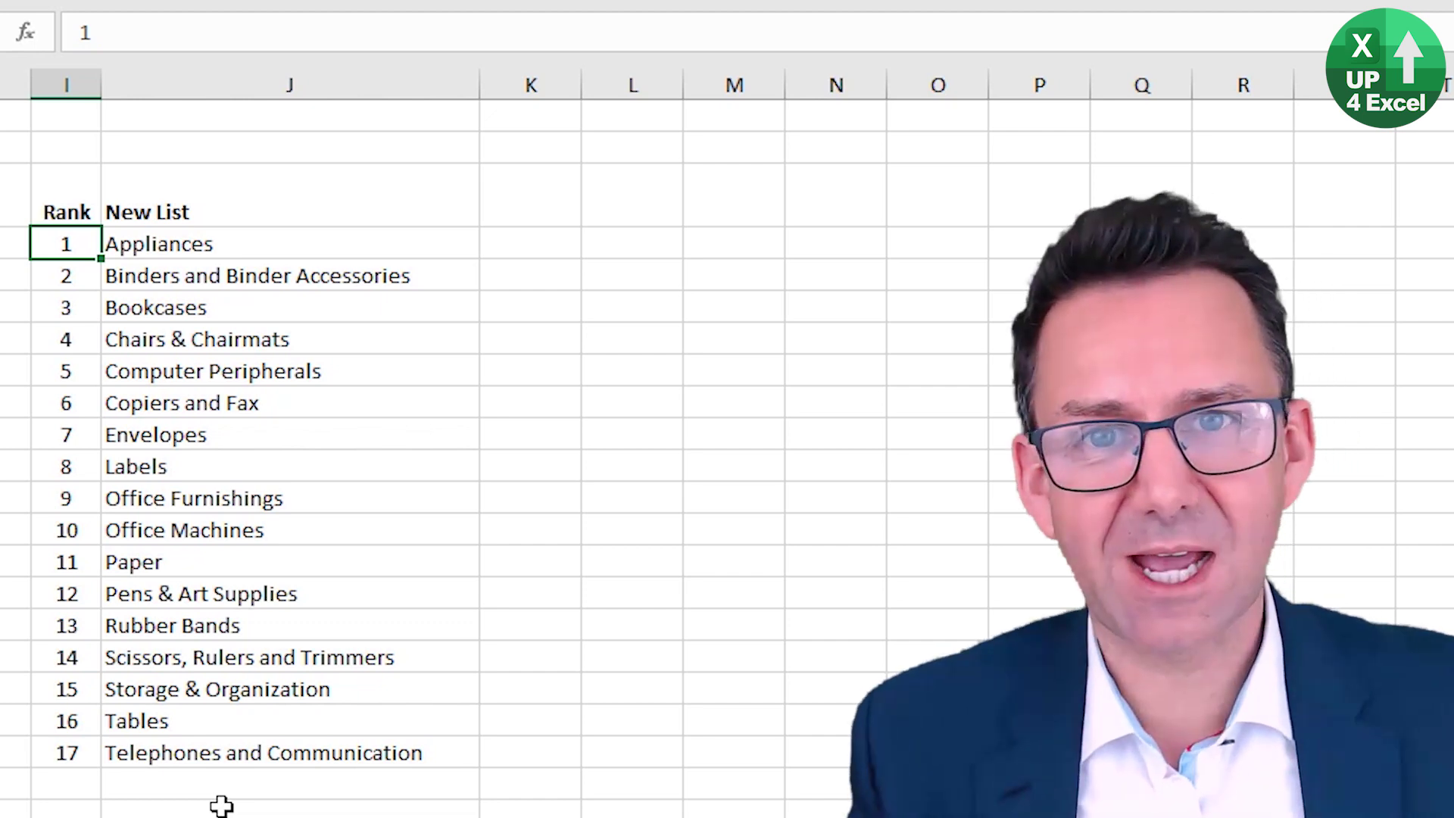
left_click(170, 239)
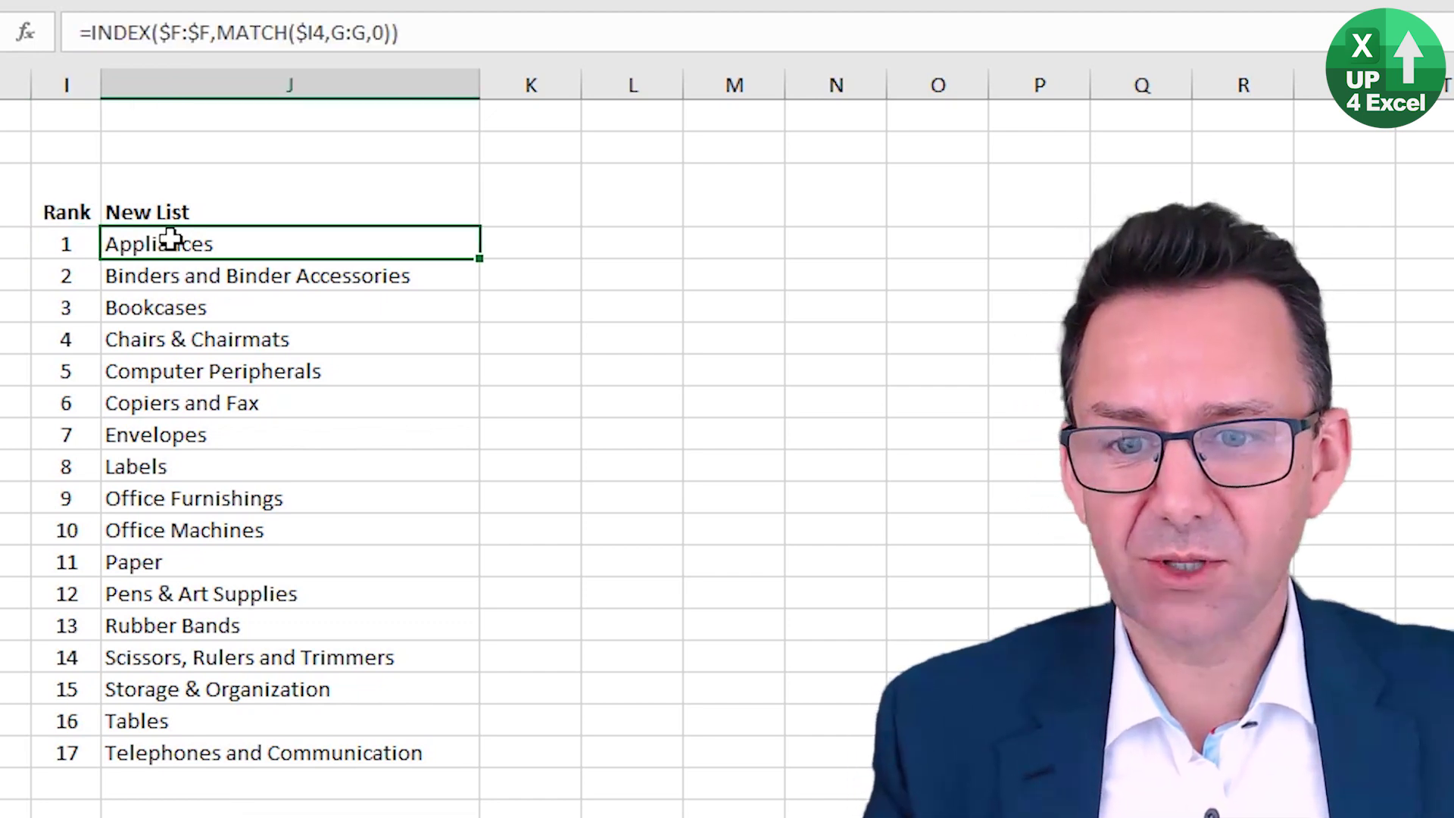
left_click_drag(170, 240, 179, 746)
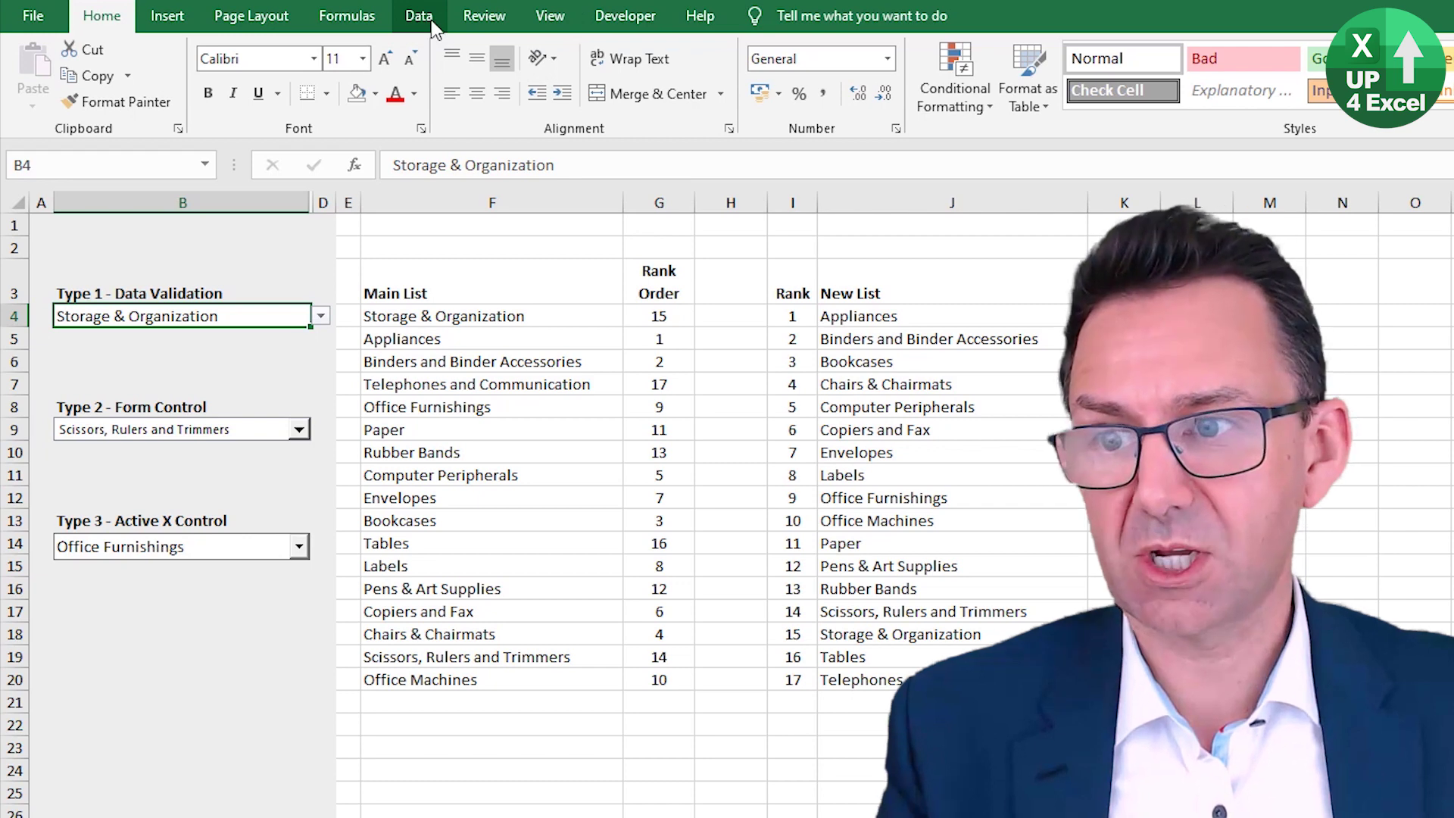
Check the list source in the data validation settings of the Type 1 cell B4.
left_click(419, 17)
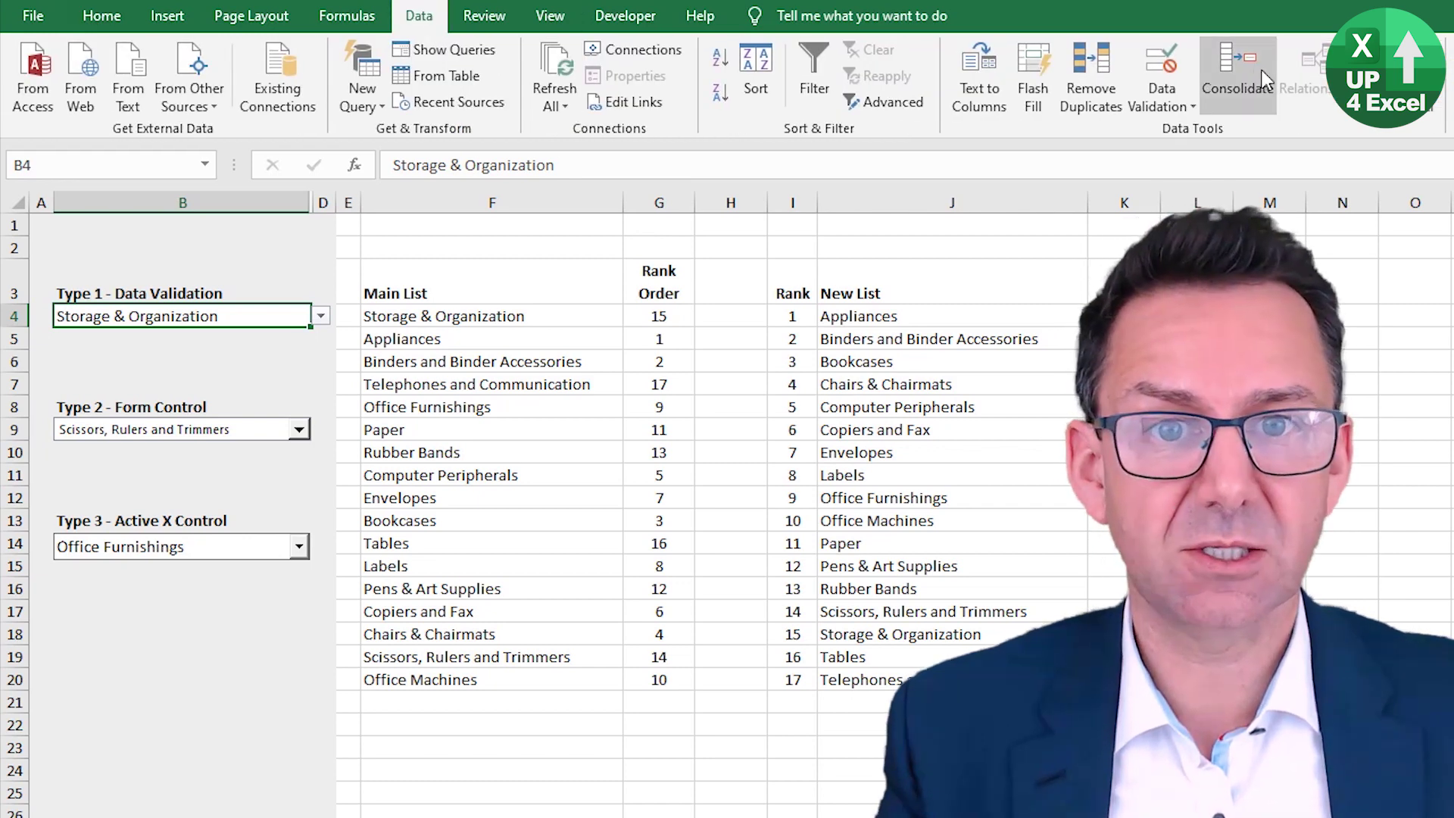
left_click(1158, 74)
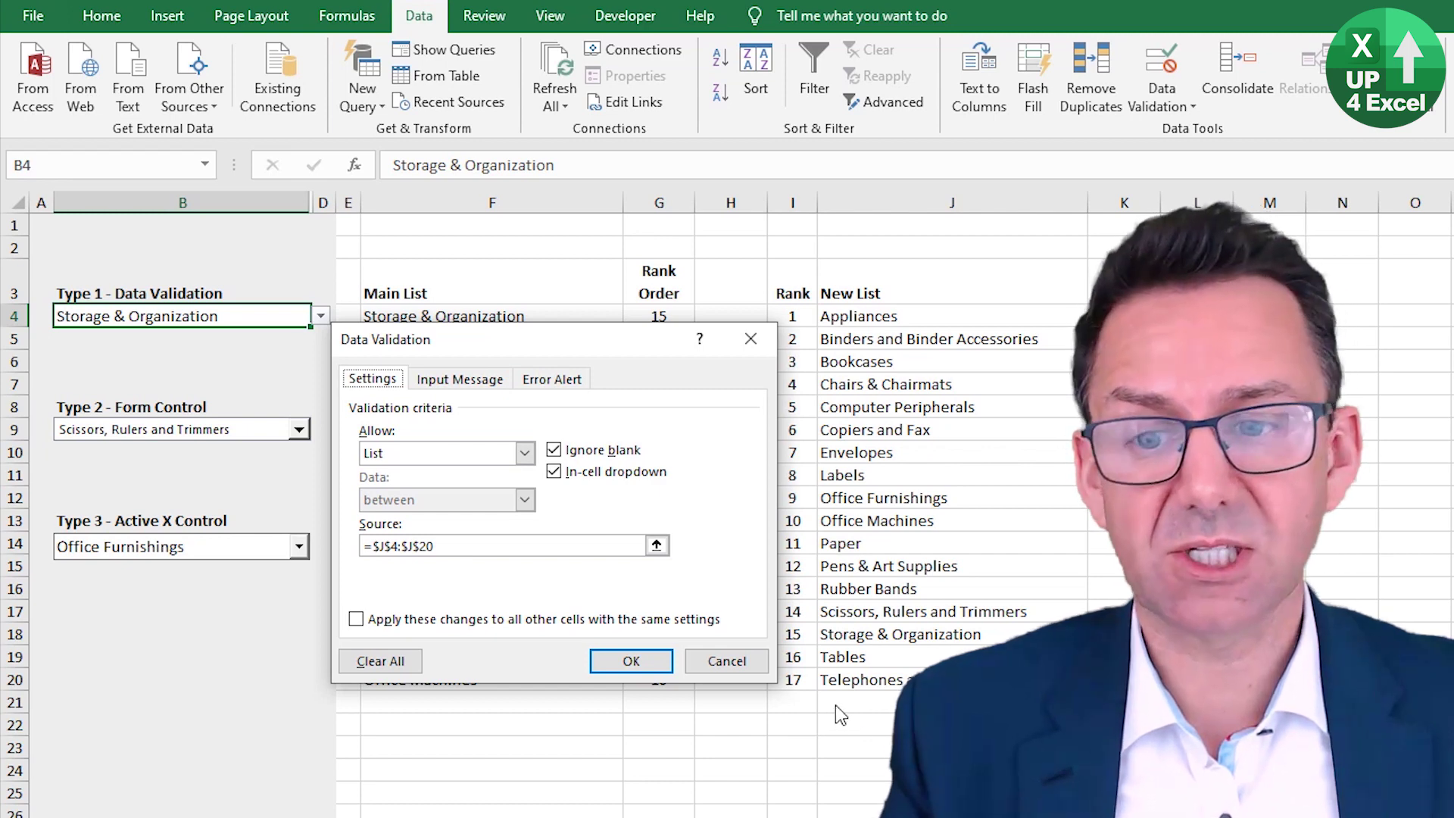
left_click(647, 662)
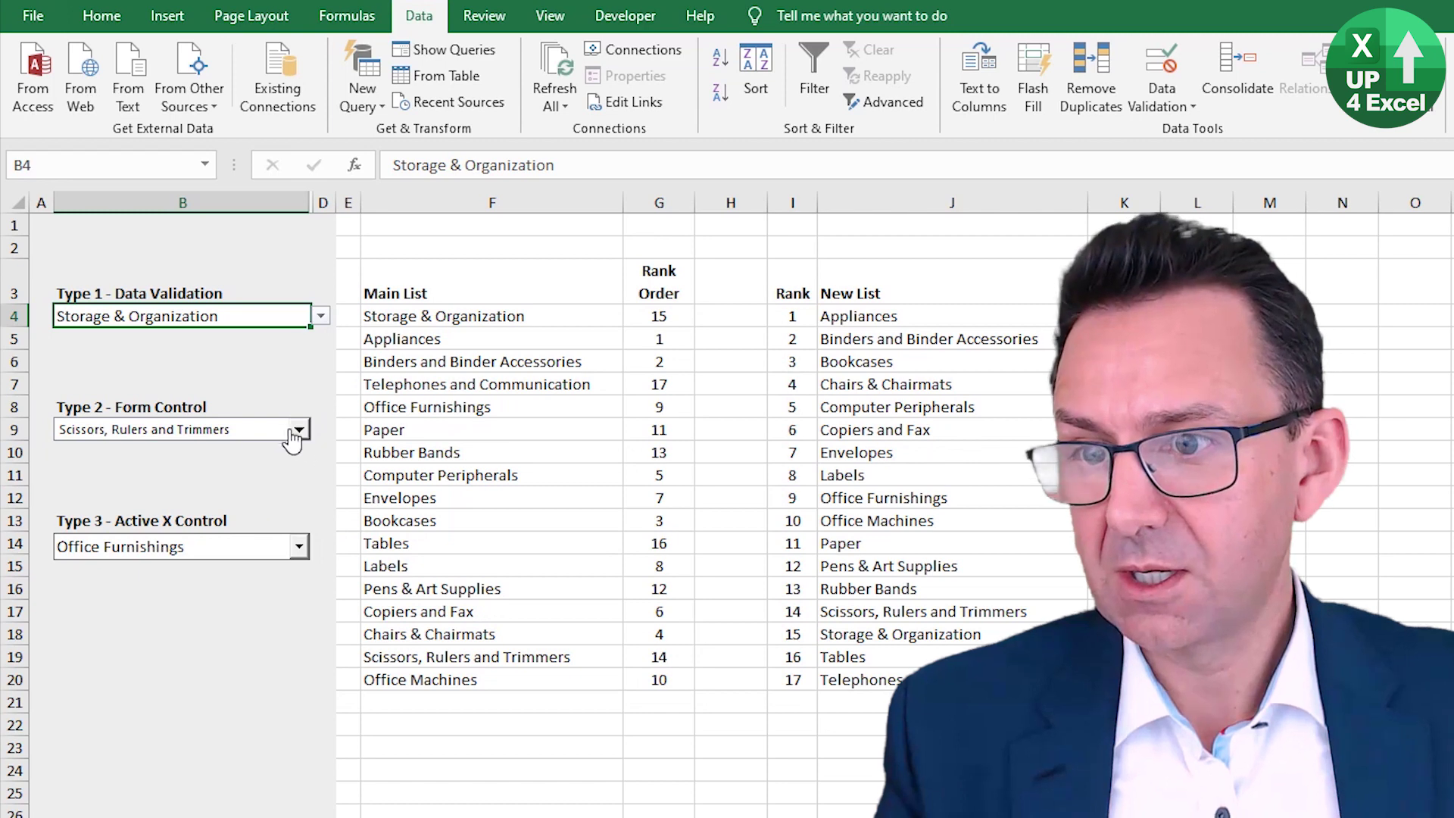
Check the input range in the control settings of the Type 2 form control drop-down.
left_click(226, 430)
left_click(226, 430)
right_click(226, 430)
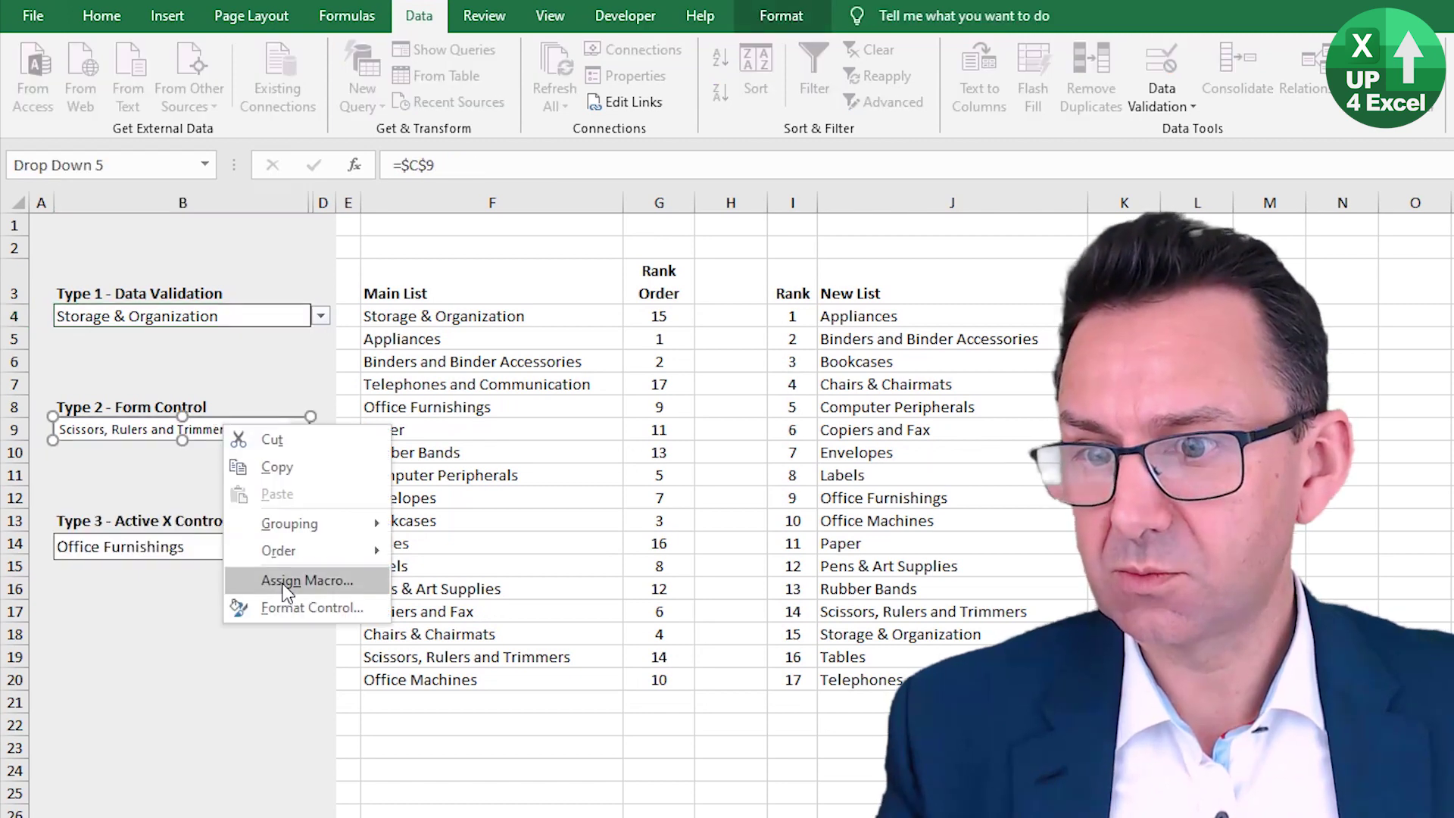
left_click(292, 606)
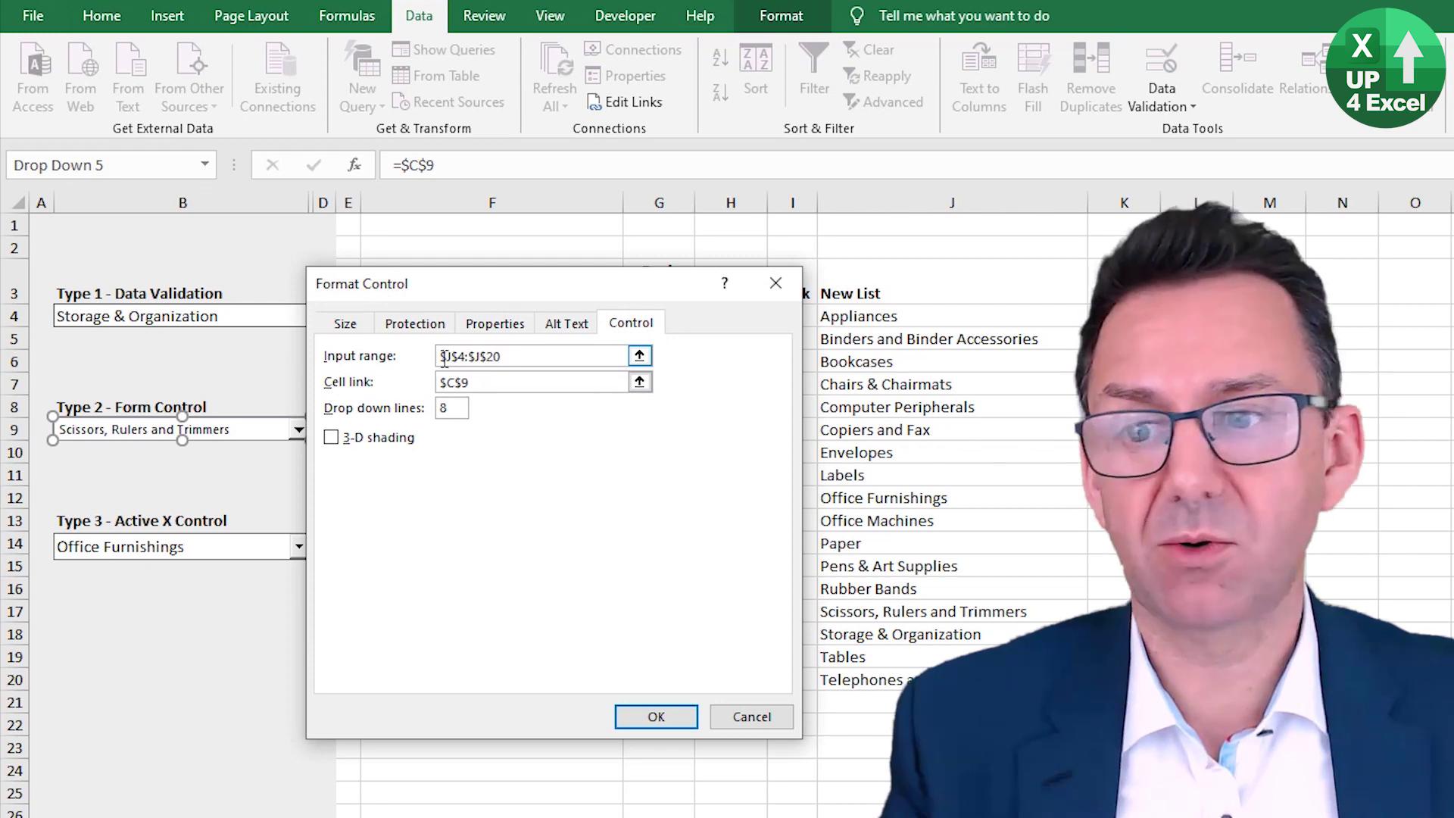
left_click_drag(520, 355, 381, 353)
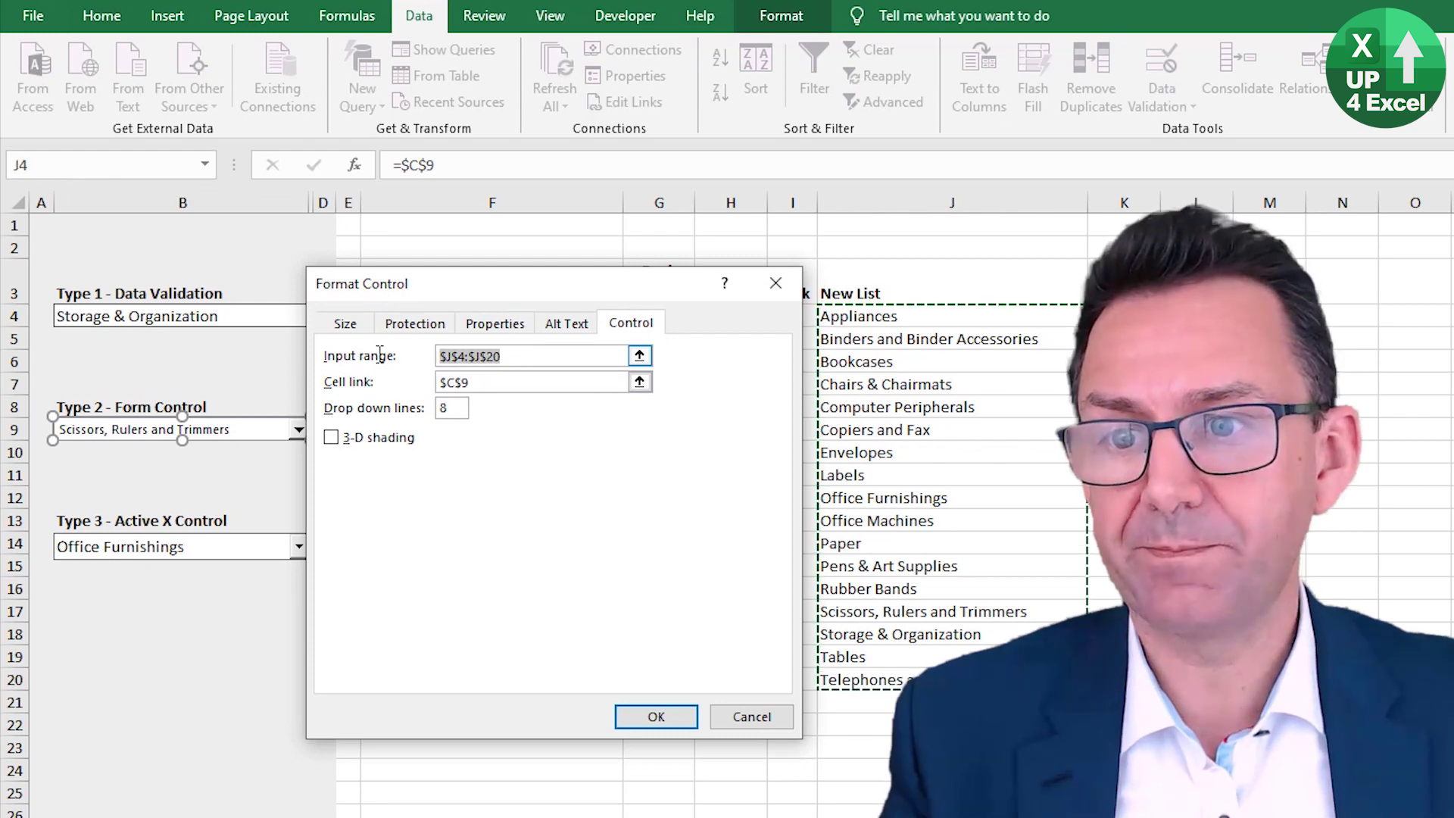
left_click(528, 357)
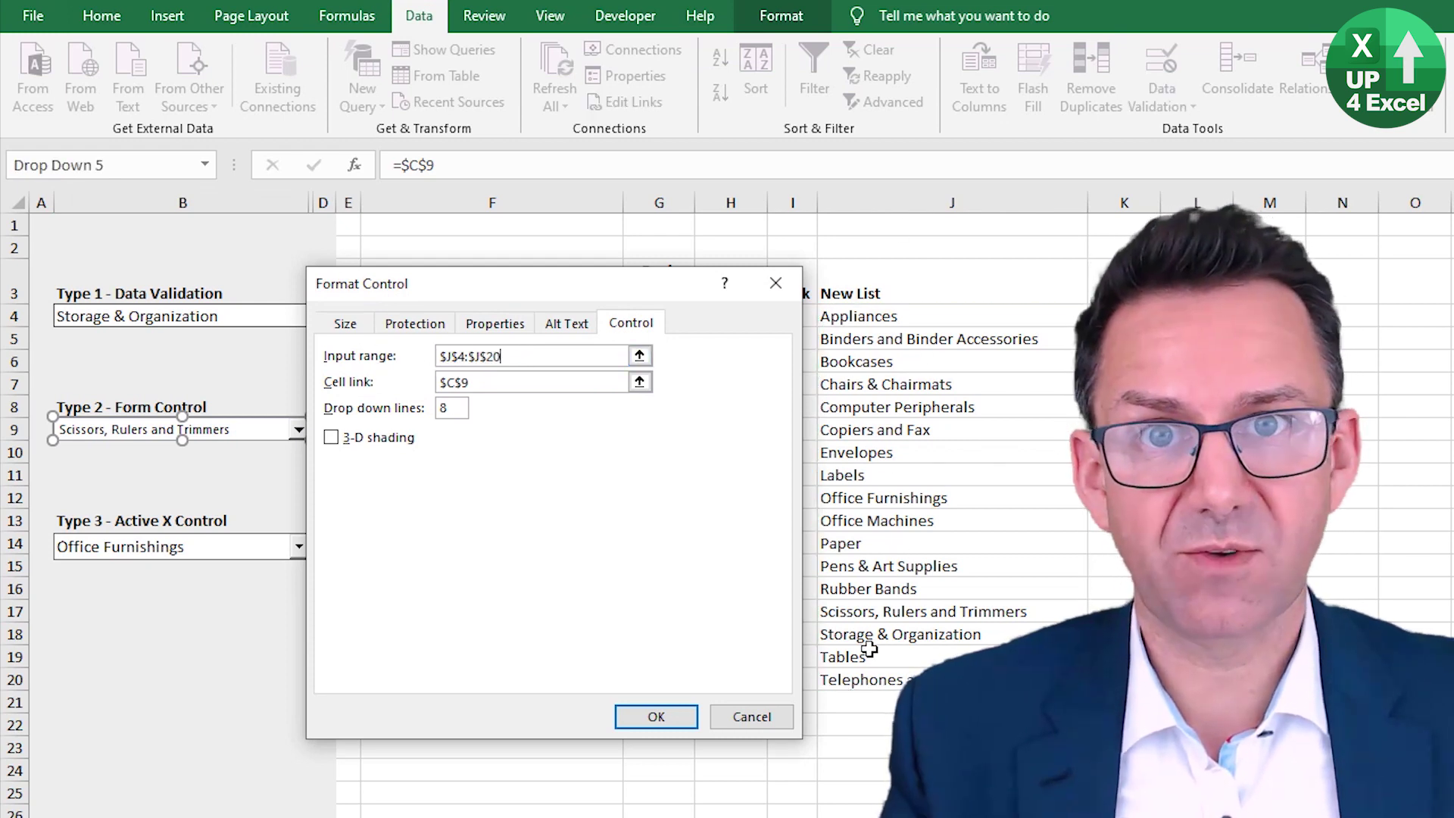
left_click(658, 719)
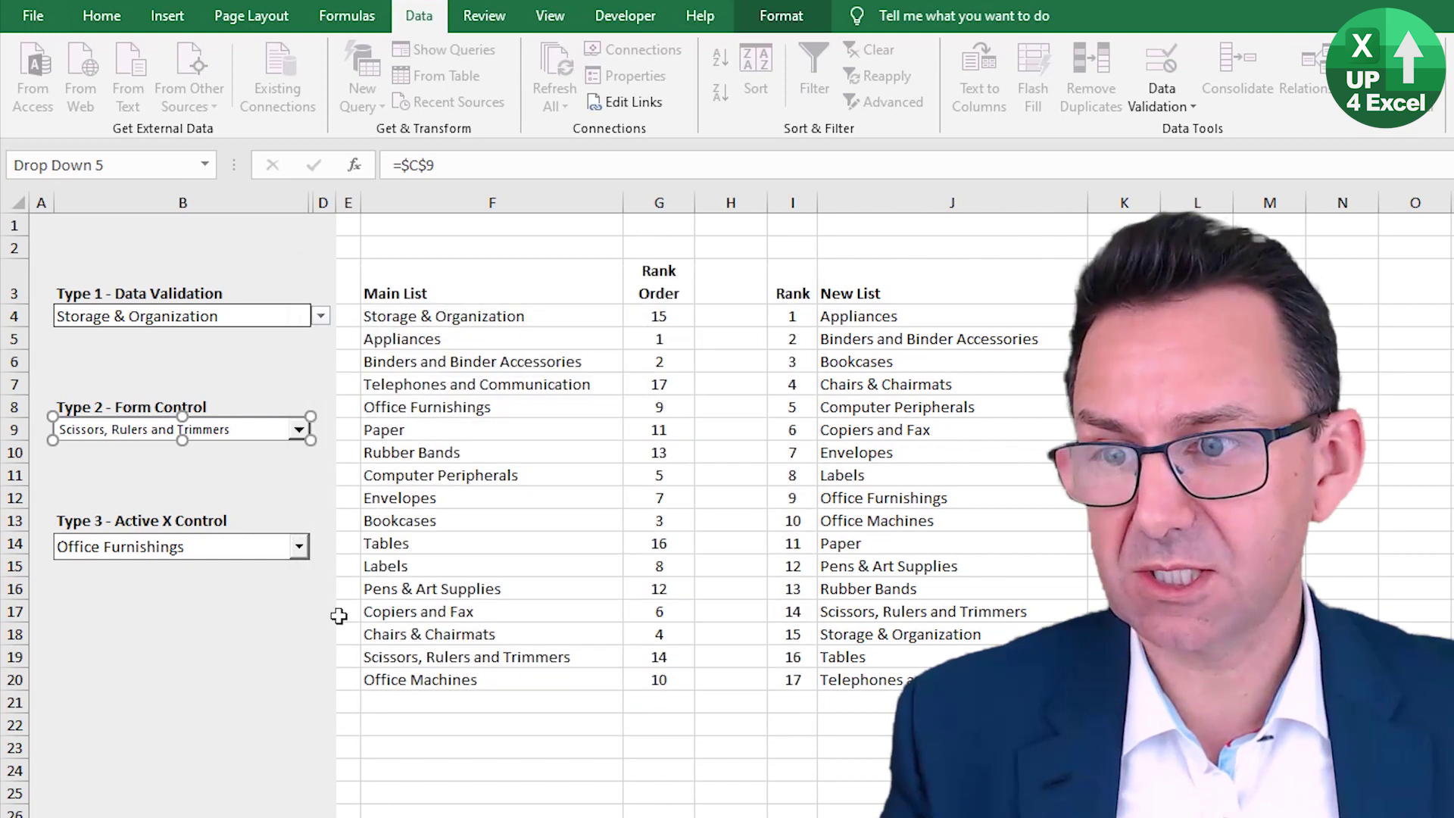
Turn on Design Mode and inspect the ListFillRange property of the Type 3 ActiveX combo box, then deselect it.
left_click(781, 16)
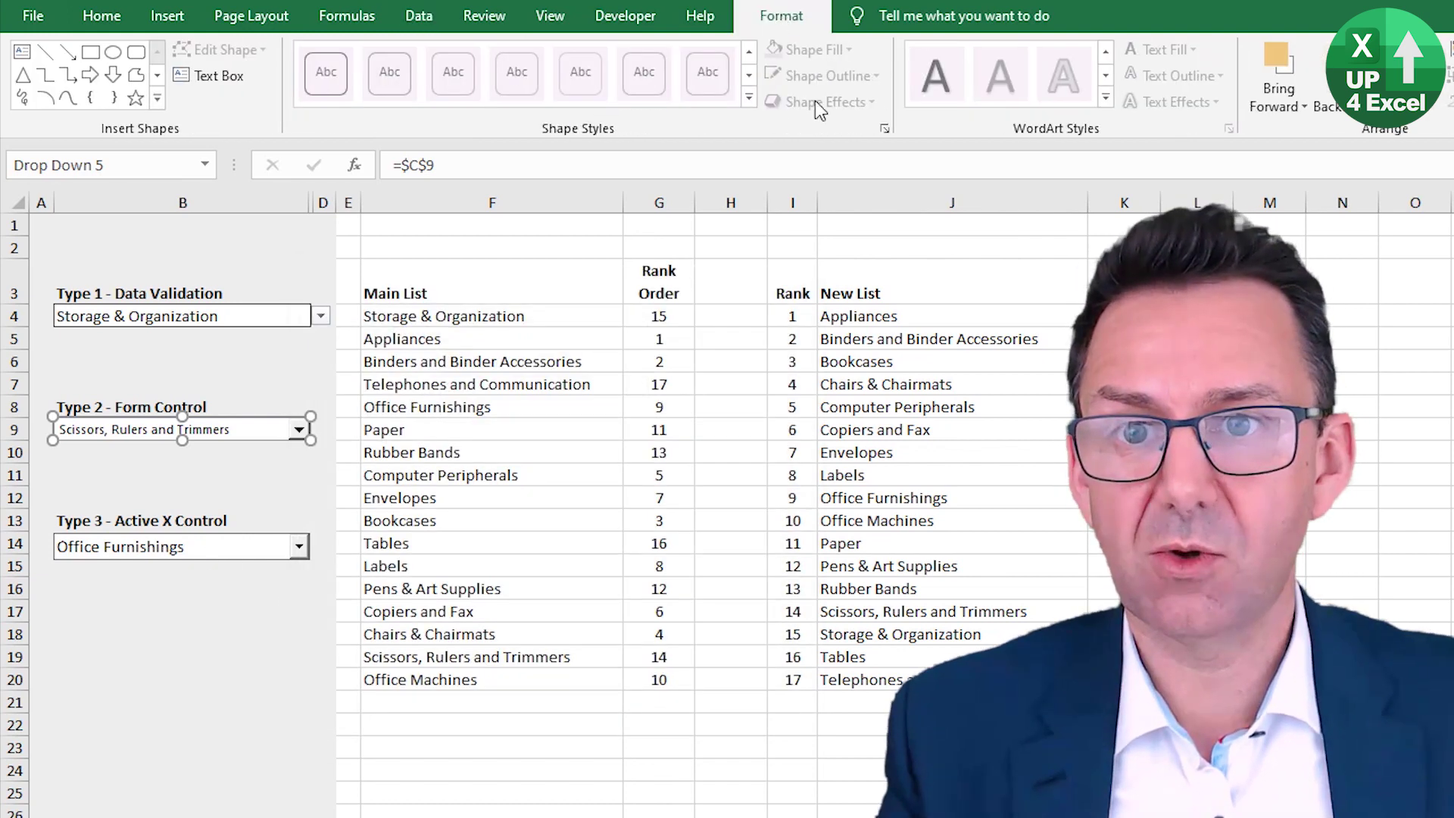
left_click(626, 16)
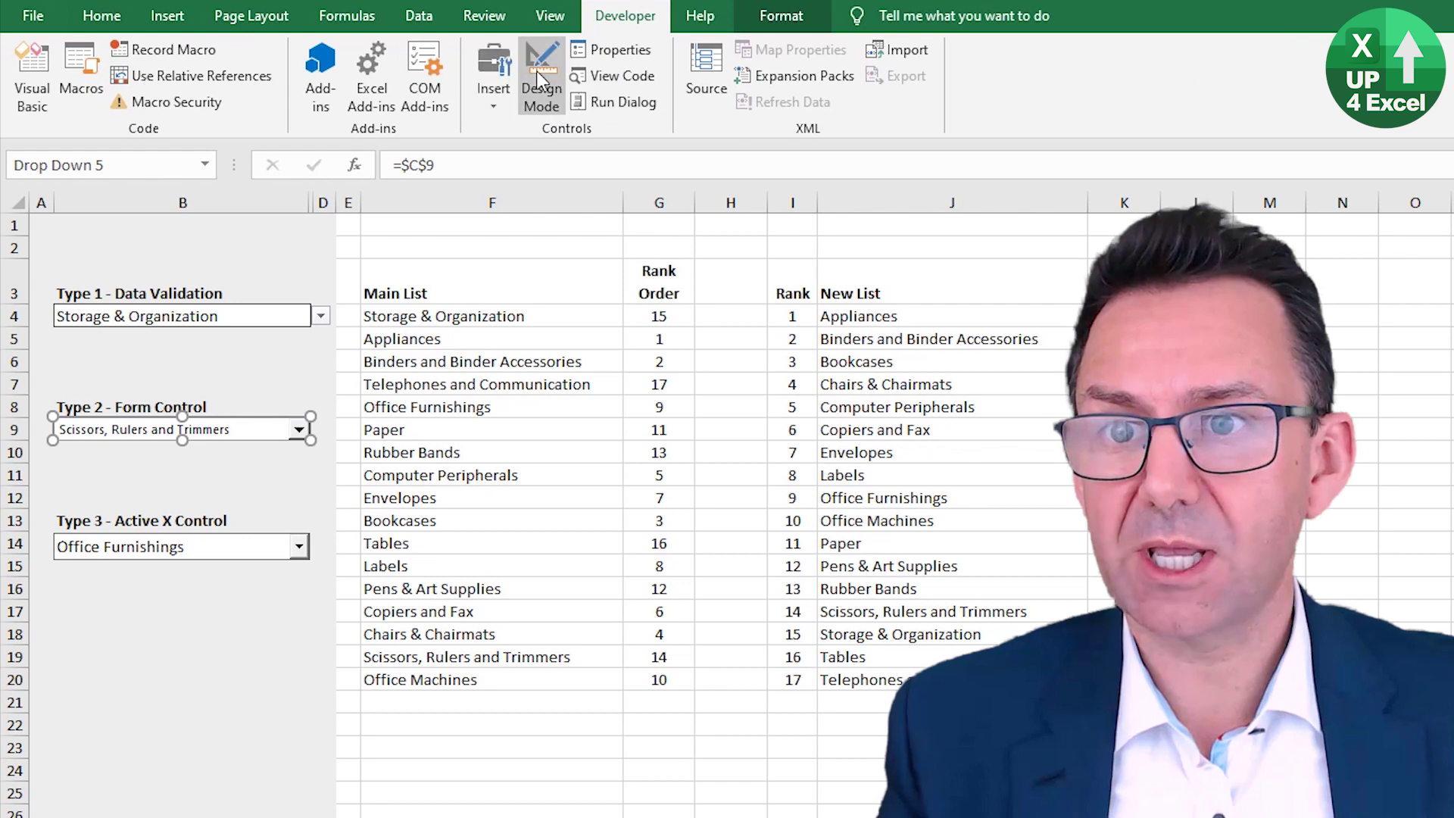
left_click(537, 78)
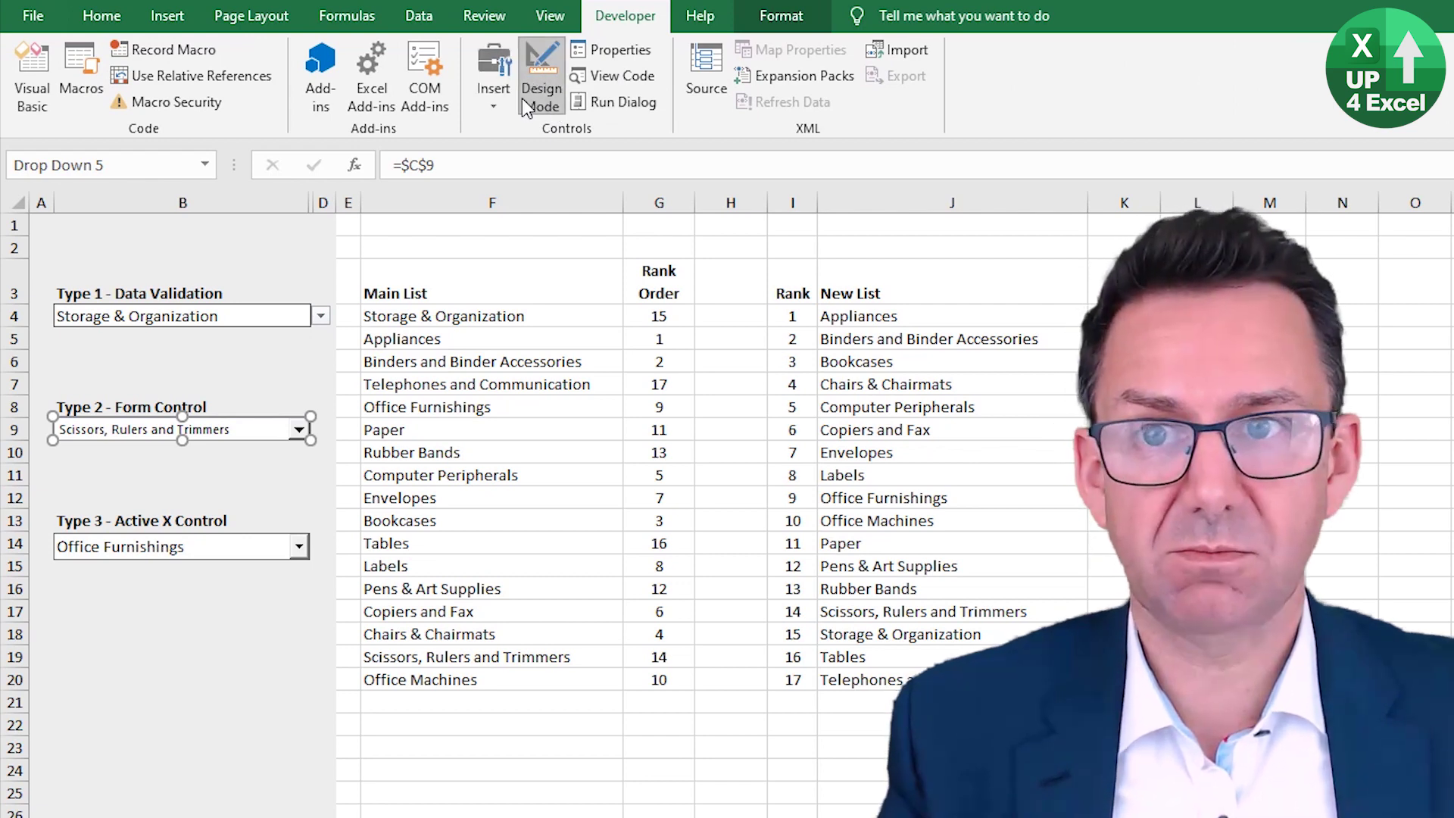
right_click(222, 557)
left_click(280, 637)
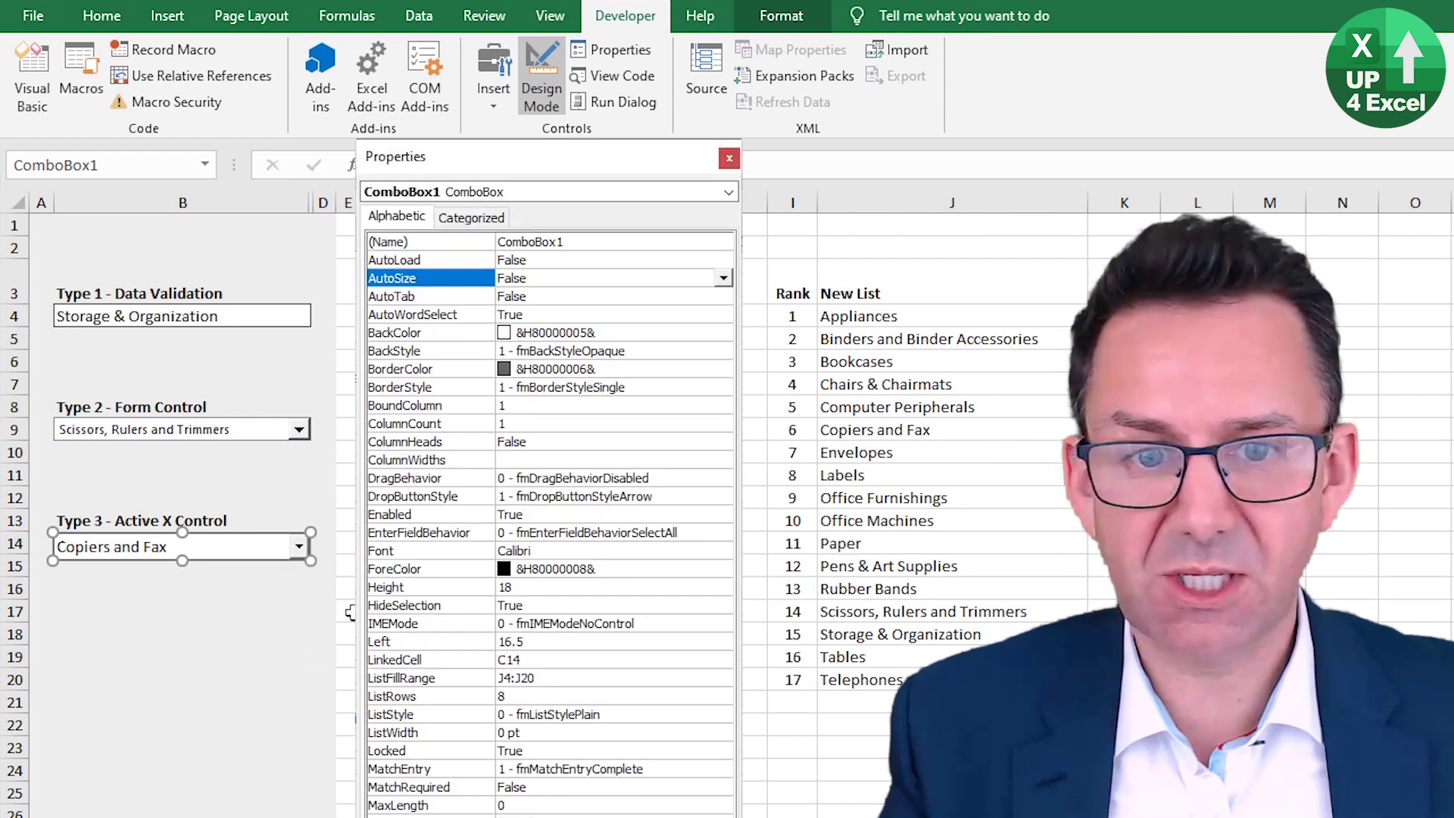
left_click(576, 684)
double_click(476, 682)
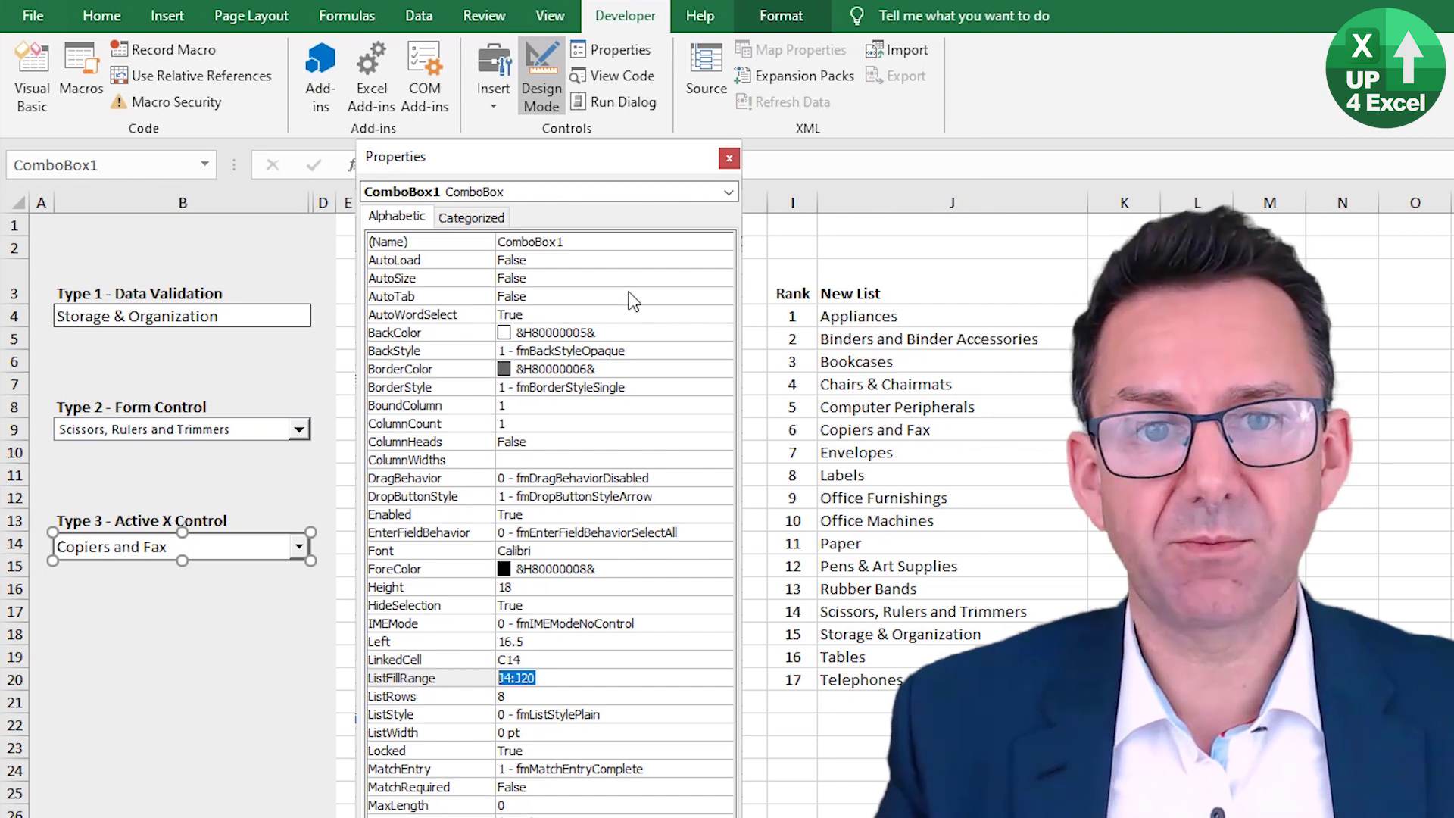
left_click(730, 158)
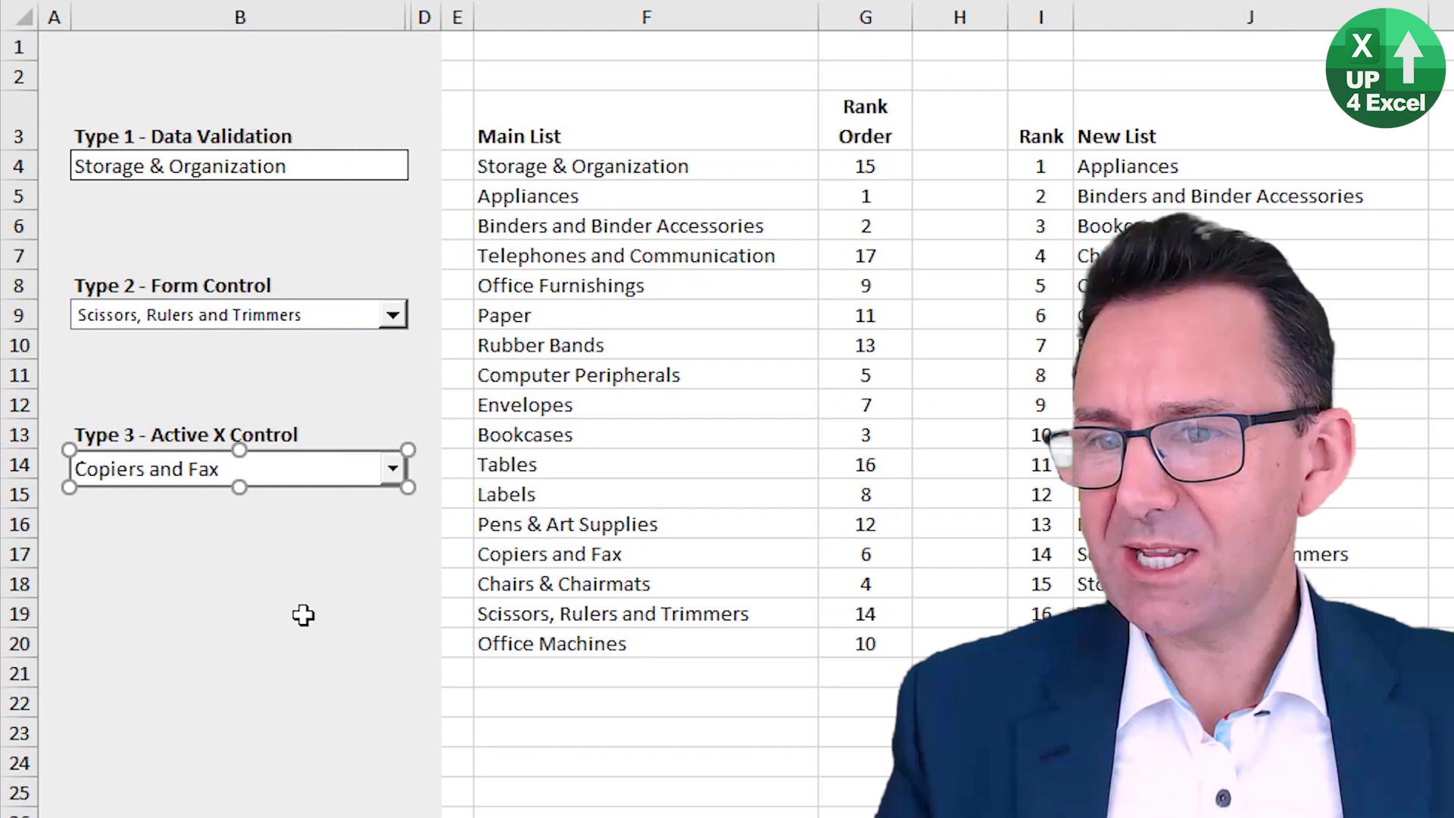
left_click(303, 615)
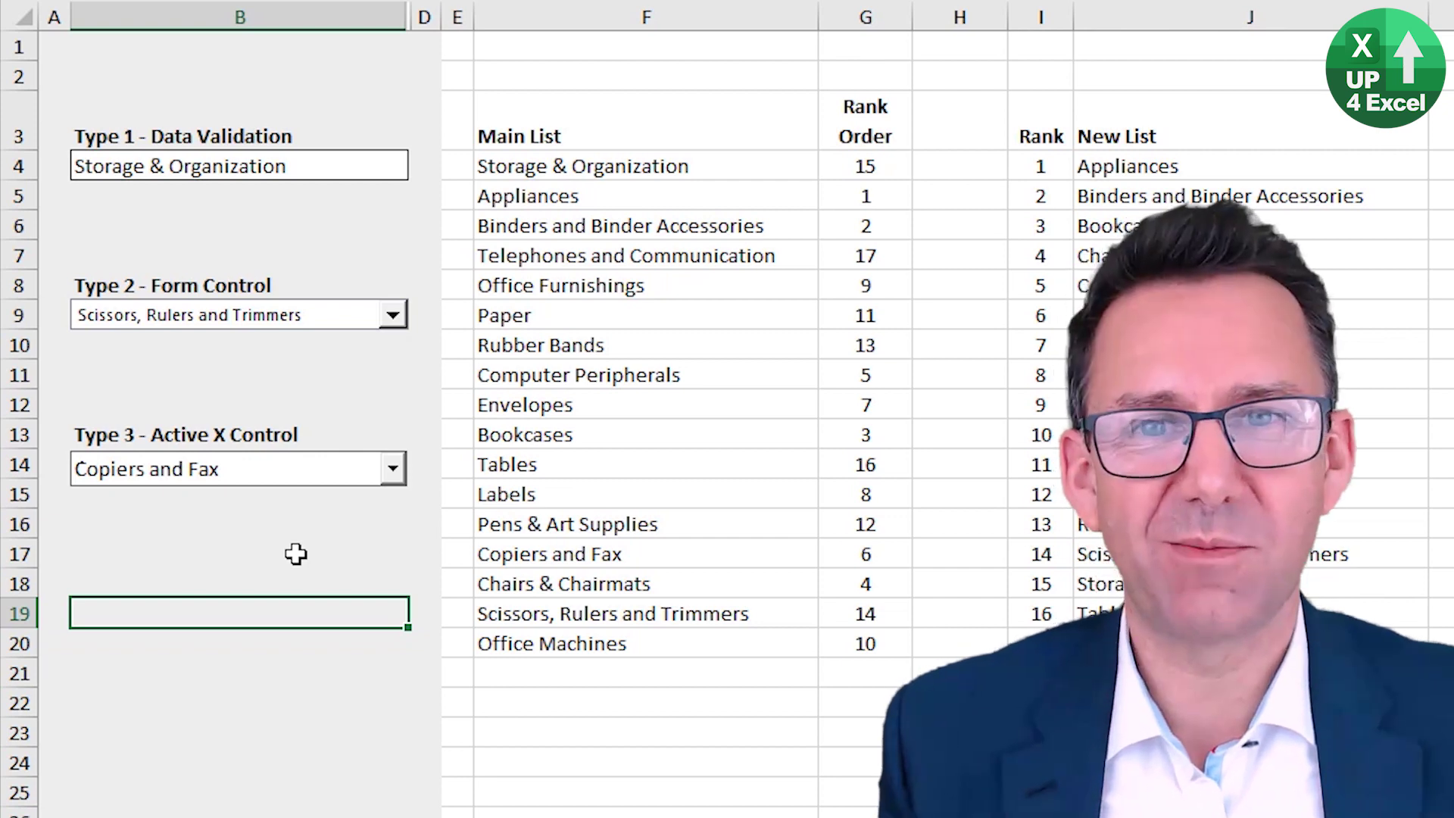
Reorder the Main List with its ranks, moving Computer Peripherals to row 7 and Telephones and Communication to row 17.
left_click(545, 370)
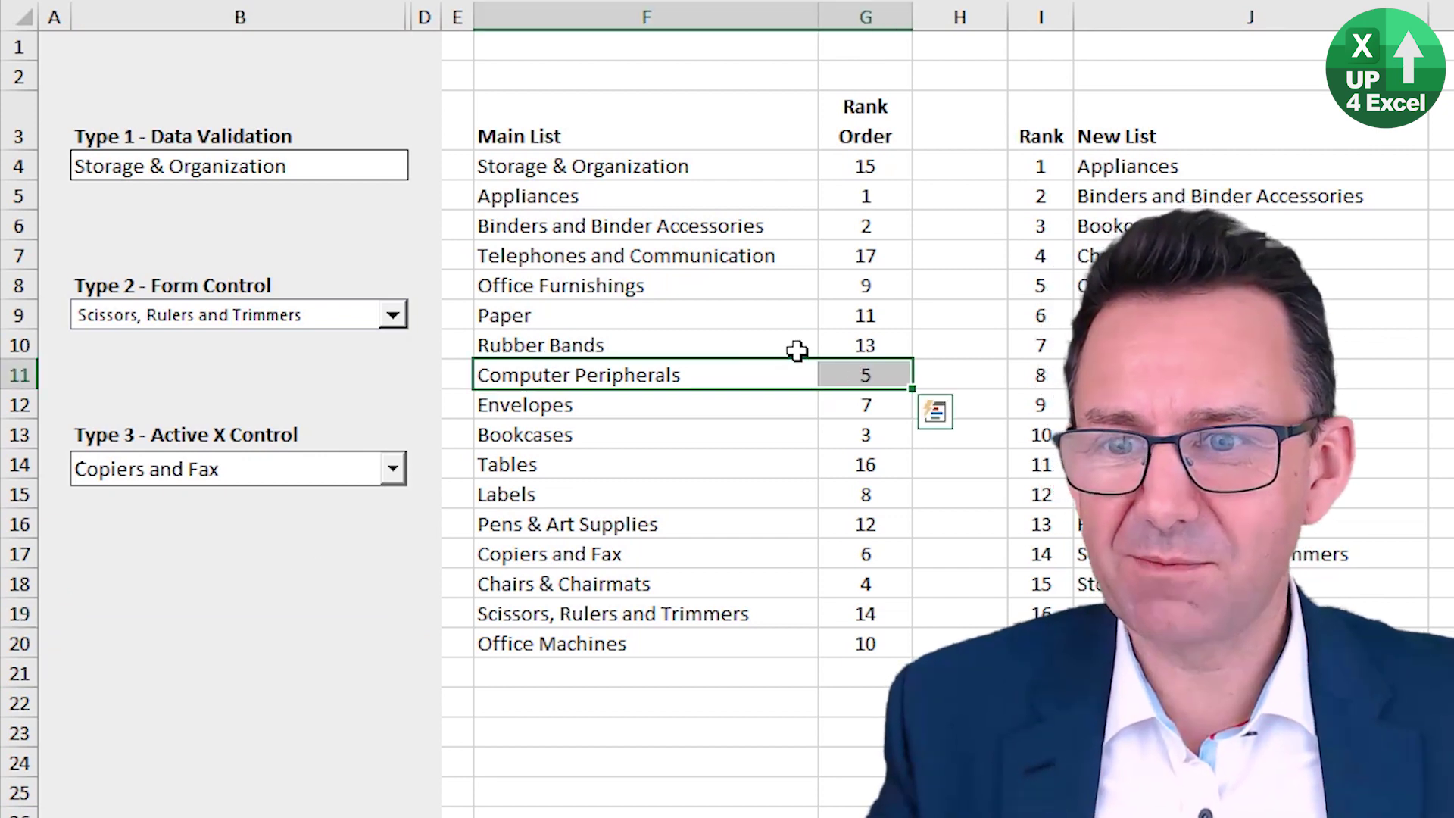
mouse_move(786, 361)
left_mouse_down()
mouse_move(792, 277)
mouse_move(840, 263)
mouse_move(776, 598)
mouse_move(877, 583)
left_mouse_up()
left_click(786, 256)
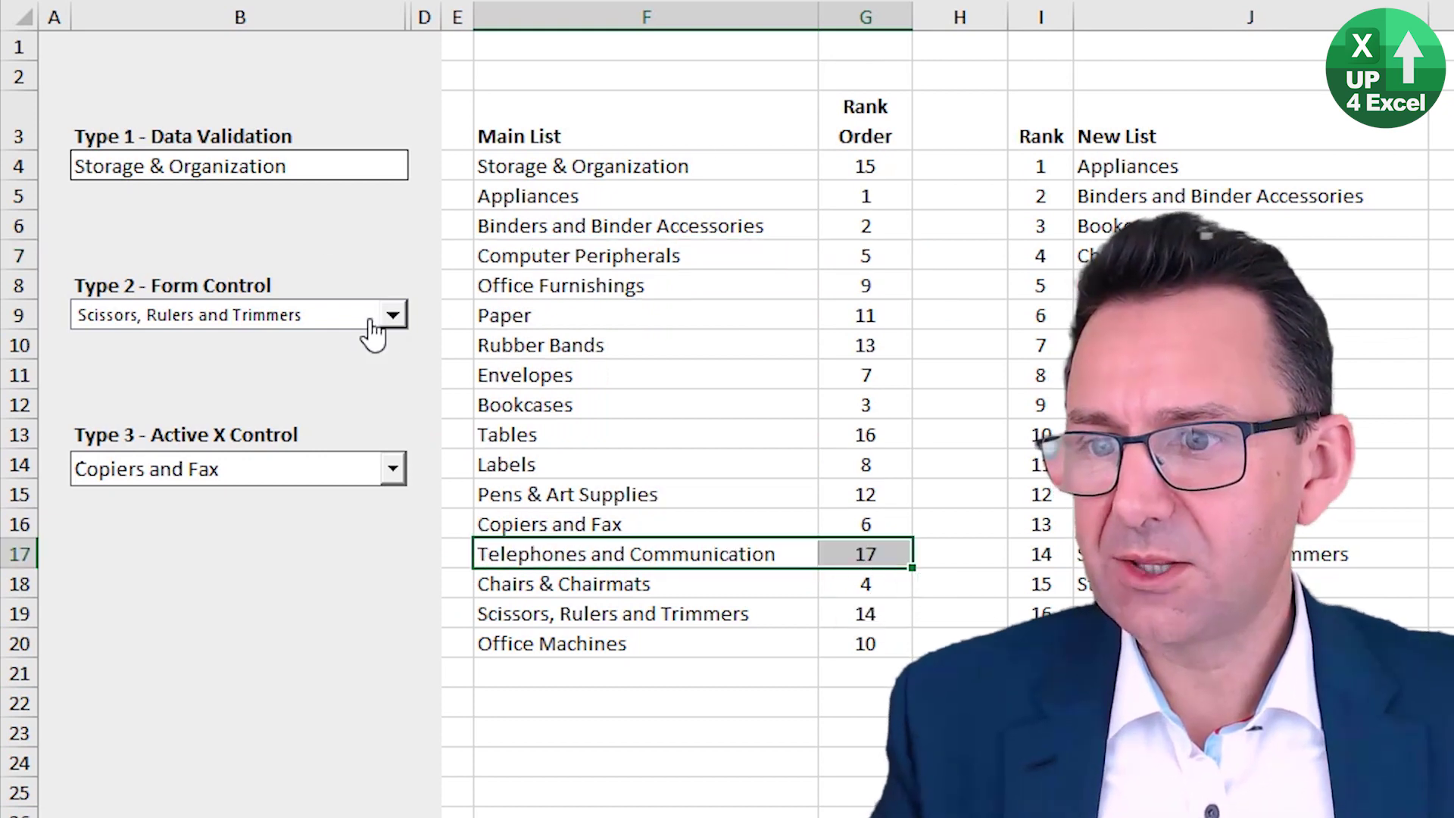
Browse the Type 2 form control drop-down and choose Binders and Binder Accessories.
left_click(393, 317)
left_click_drag(388, 415, 742, 348)
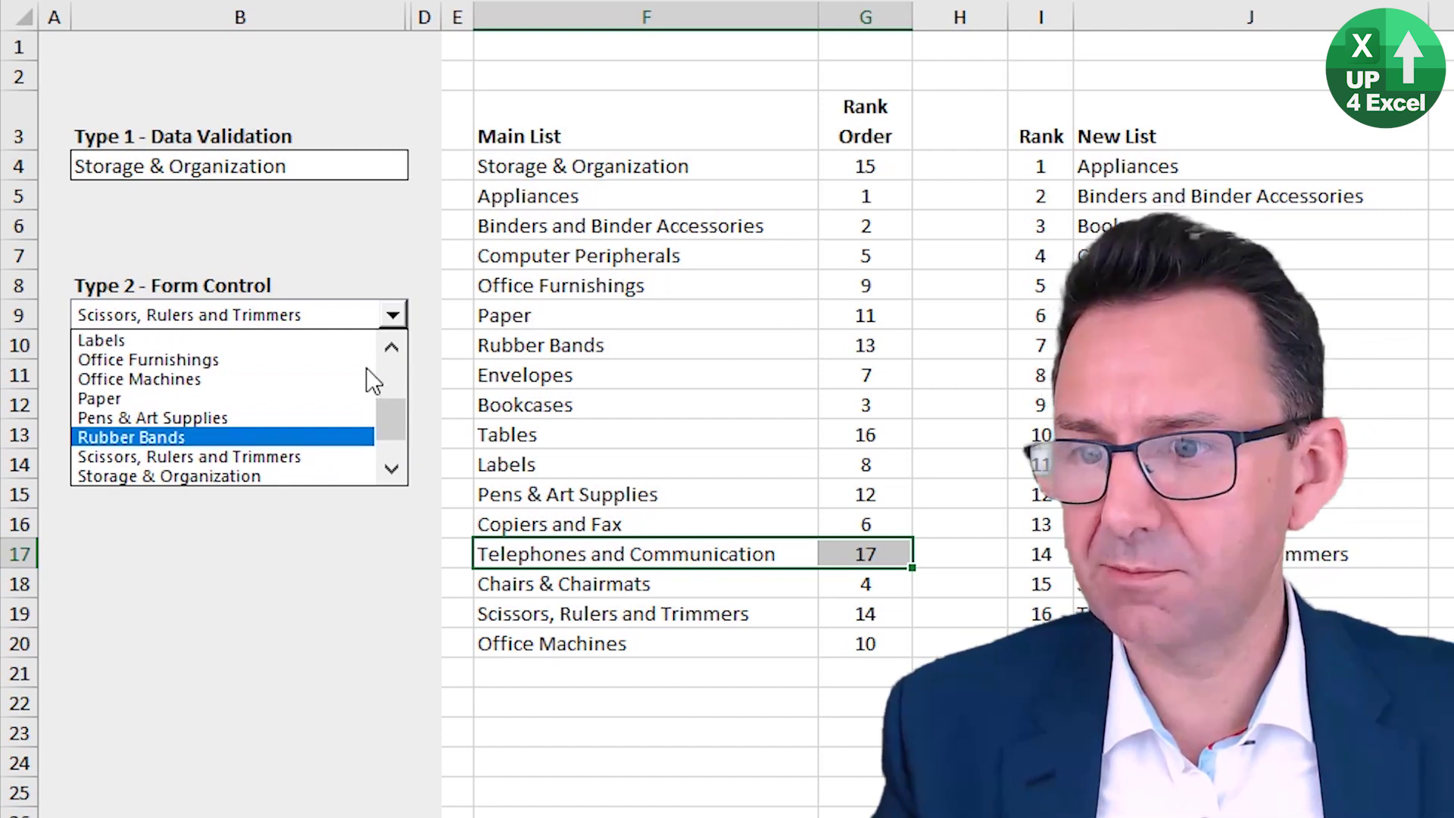
left_click_drag(389, 433, 392, 350)
left_click(311, 361)
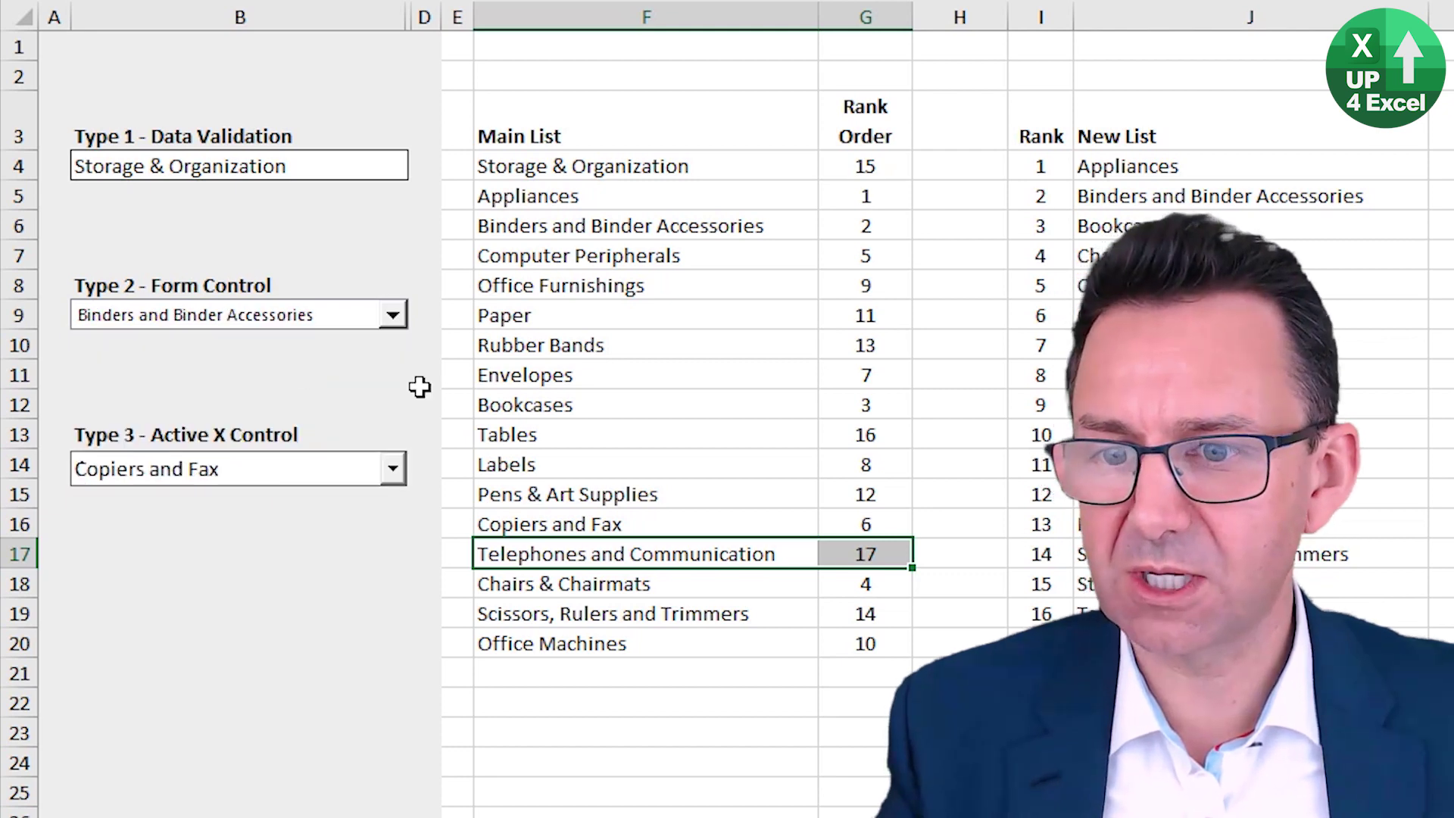
left_click(606, 405)
left_click(239, 584)
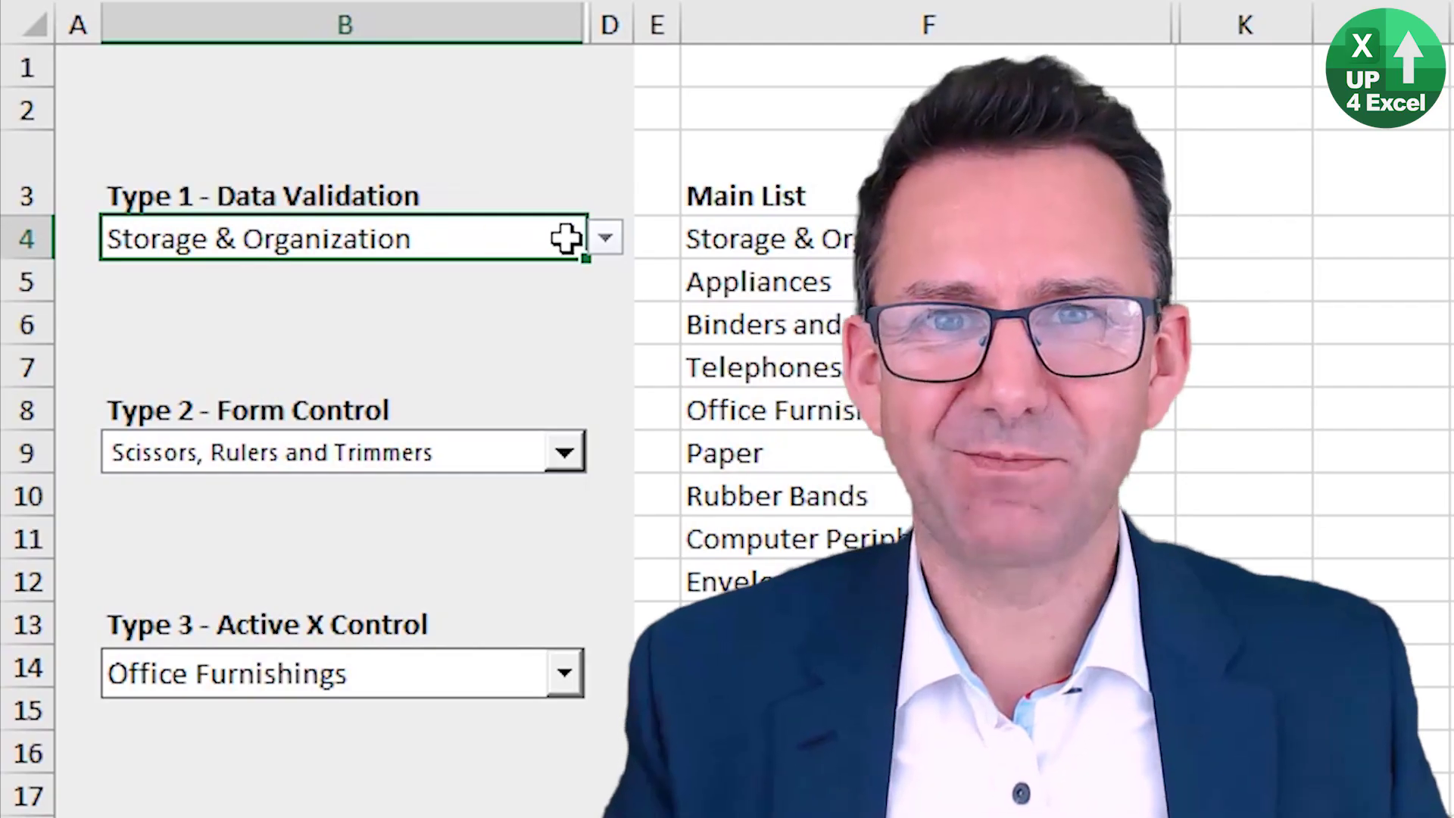
Review the options in the Type 1 data validation drop-down and the Main List from its header down to Office Machines.
left_click(605, 237)
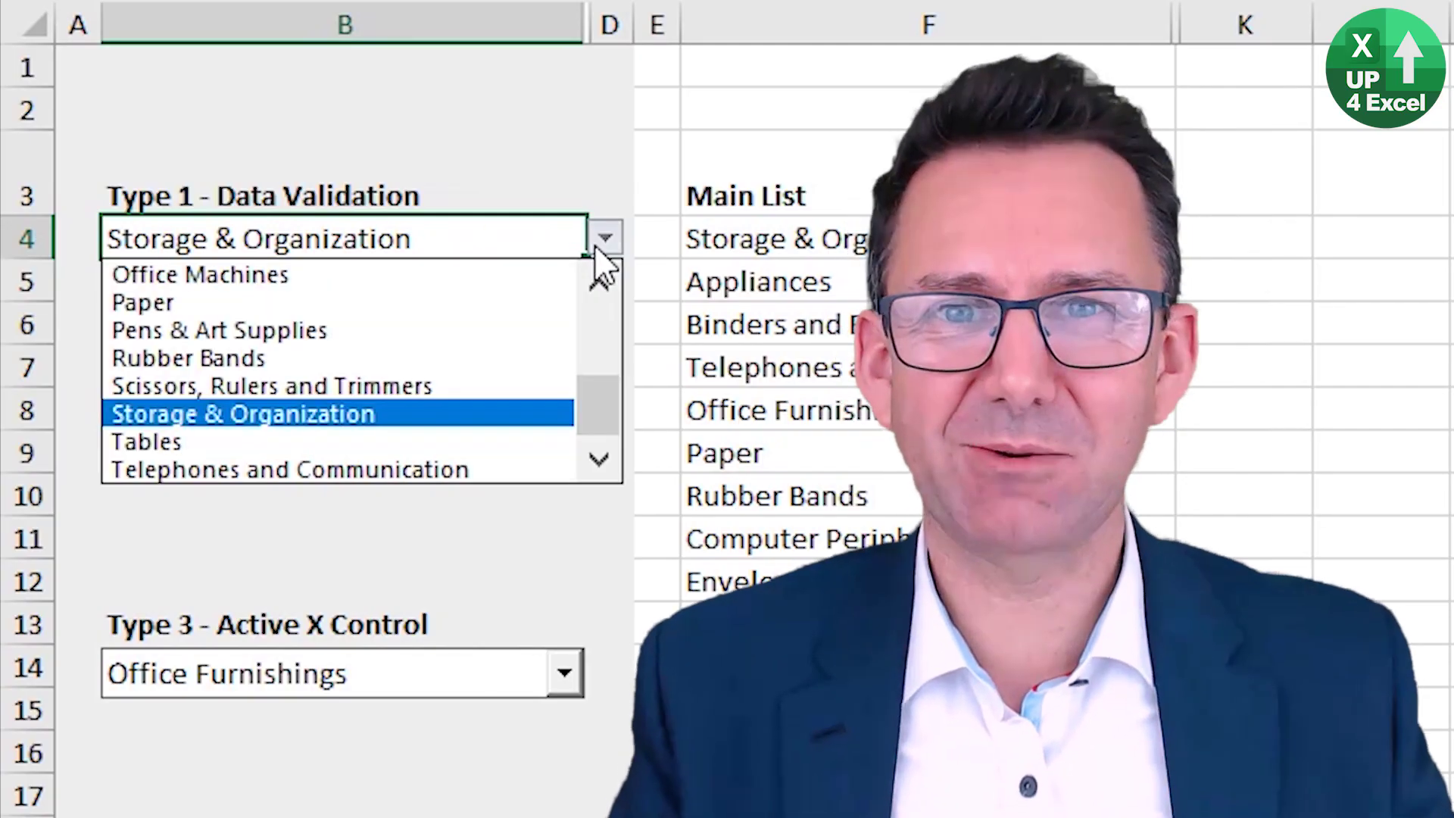
left_click_drag(578, 406, 594, 284)
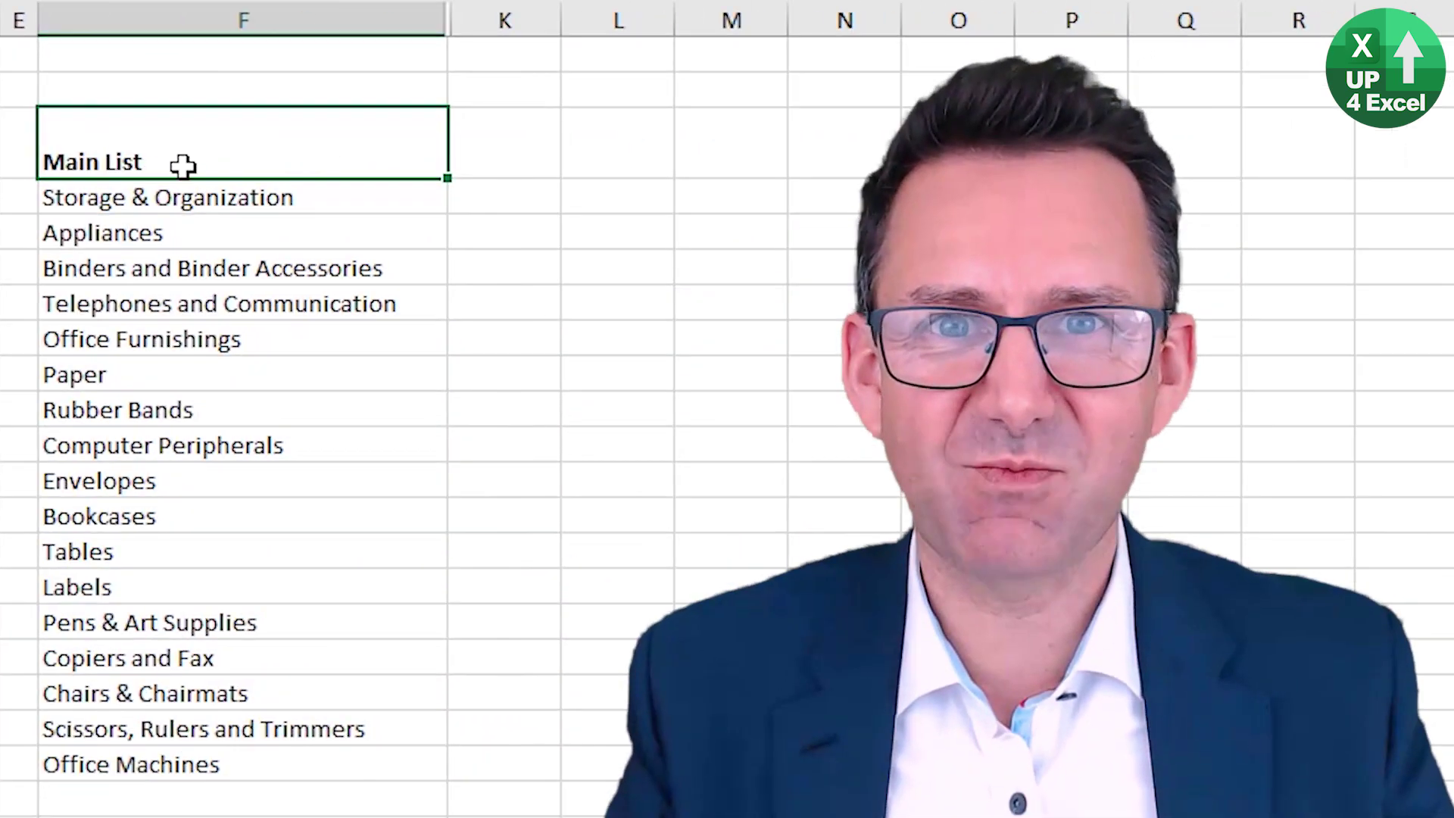
left_click_drag(183, 165, 224, 766)
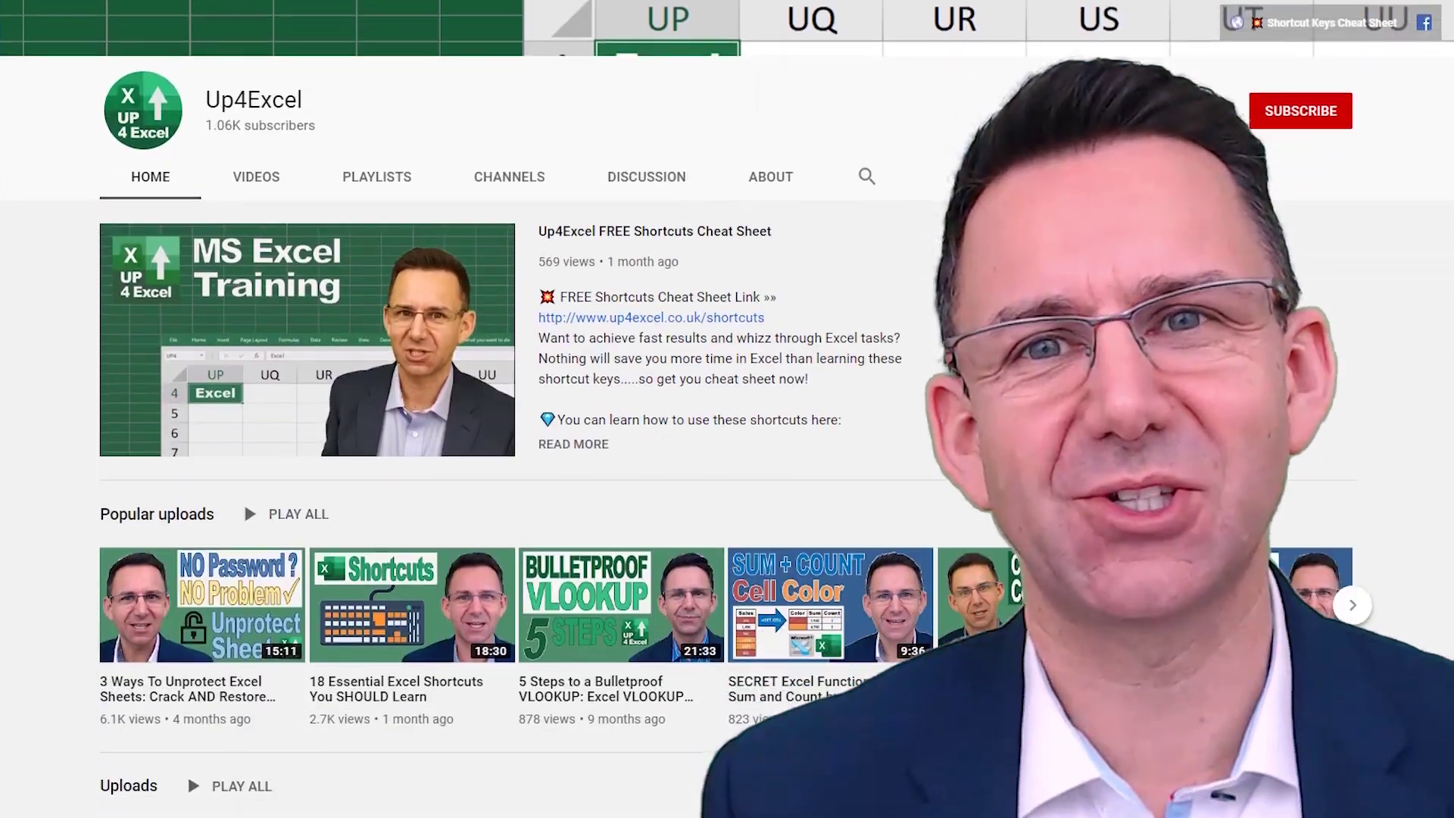
Switch to the Up4Excel channel on YouTube and look through its home page, uploaded videos and playlists.
scroll(485, 454, "down", 15)
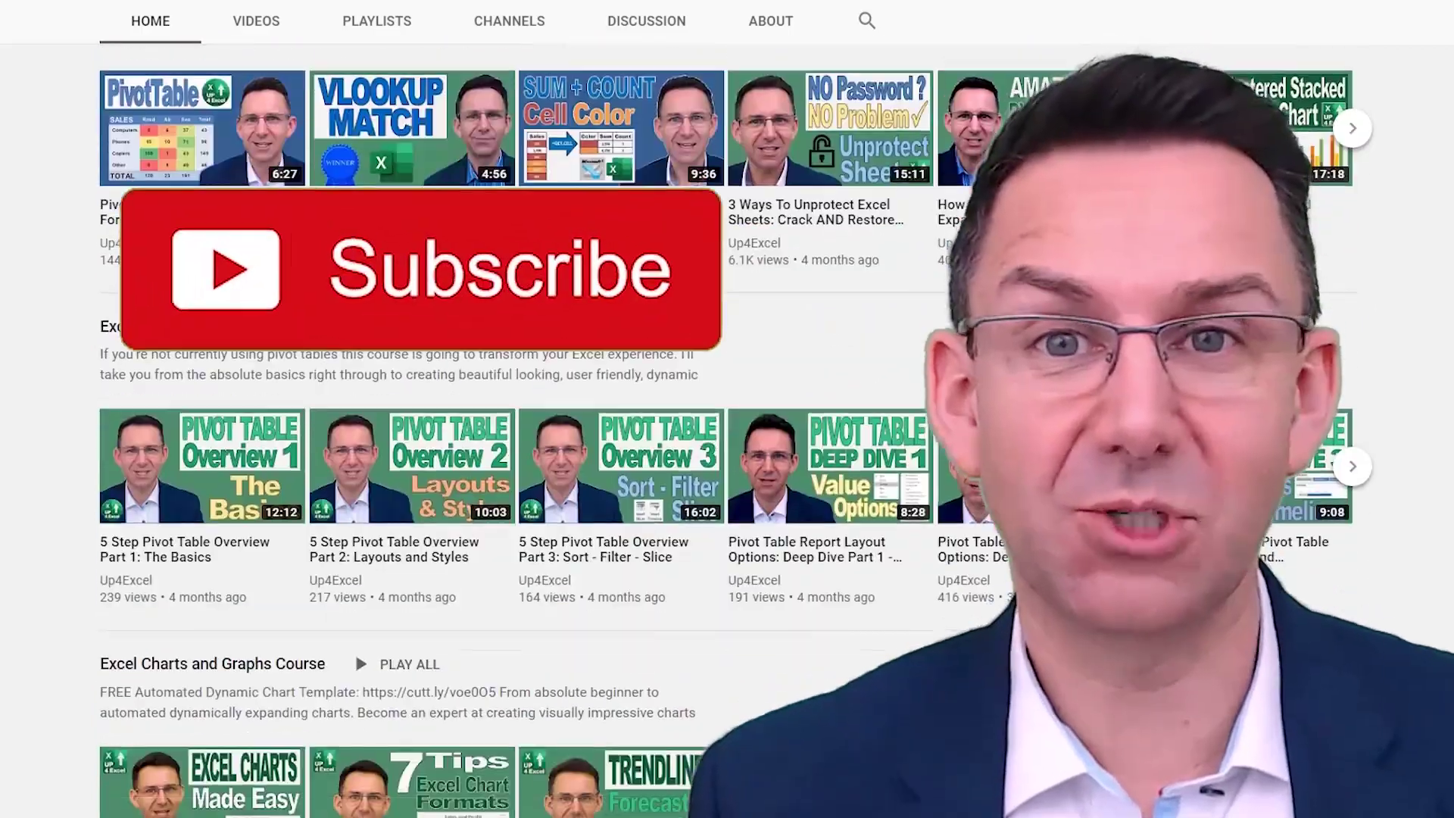
scroll(485, 454, "down", 1)
scroll(485, 455, "up", 1)
left_click(257, 31)
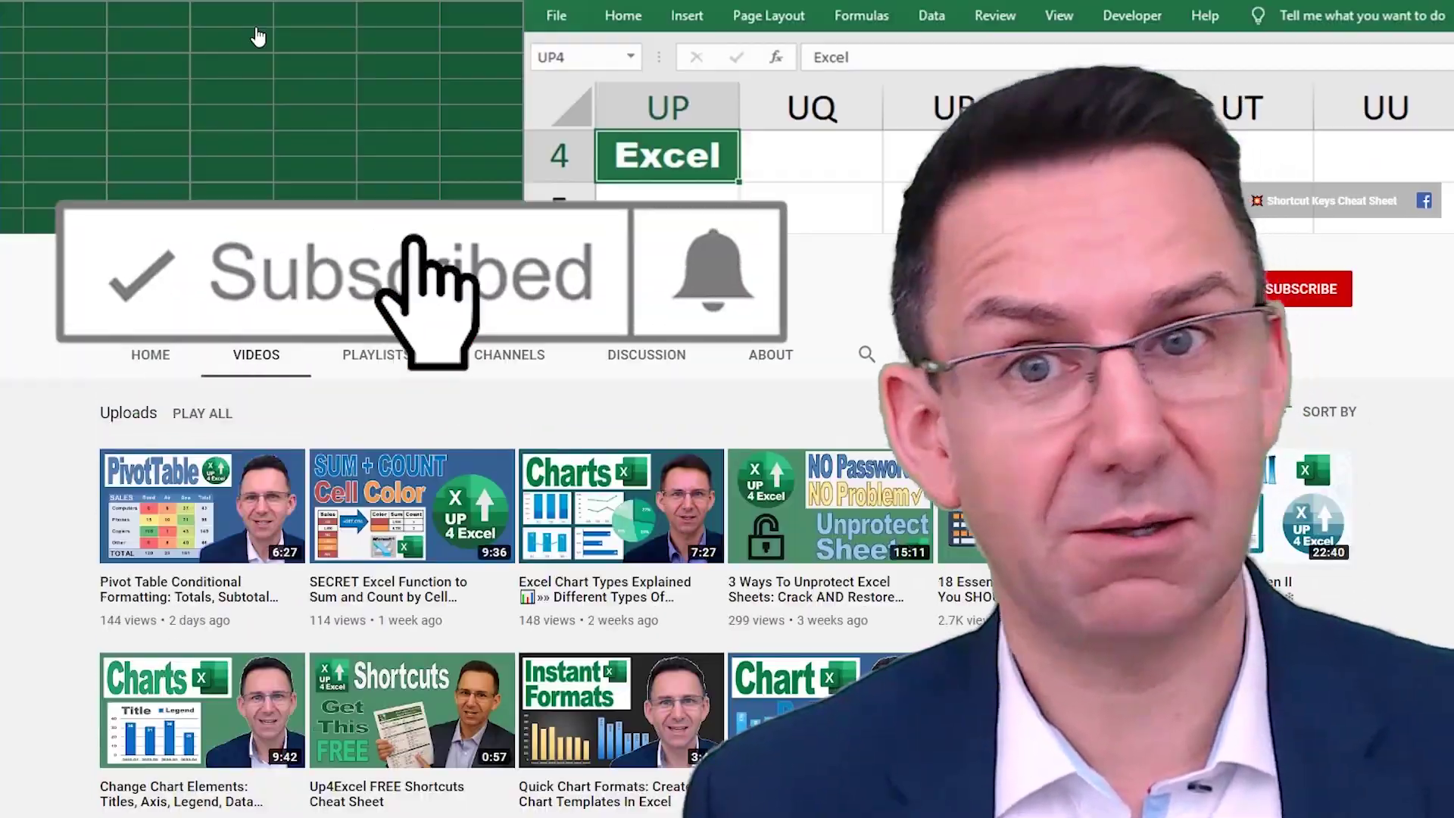
scroll(383, 29, "down", 8)
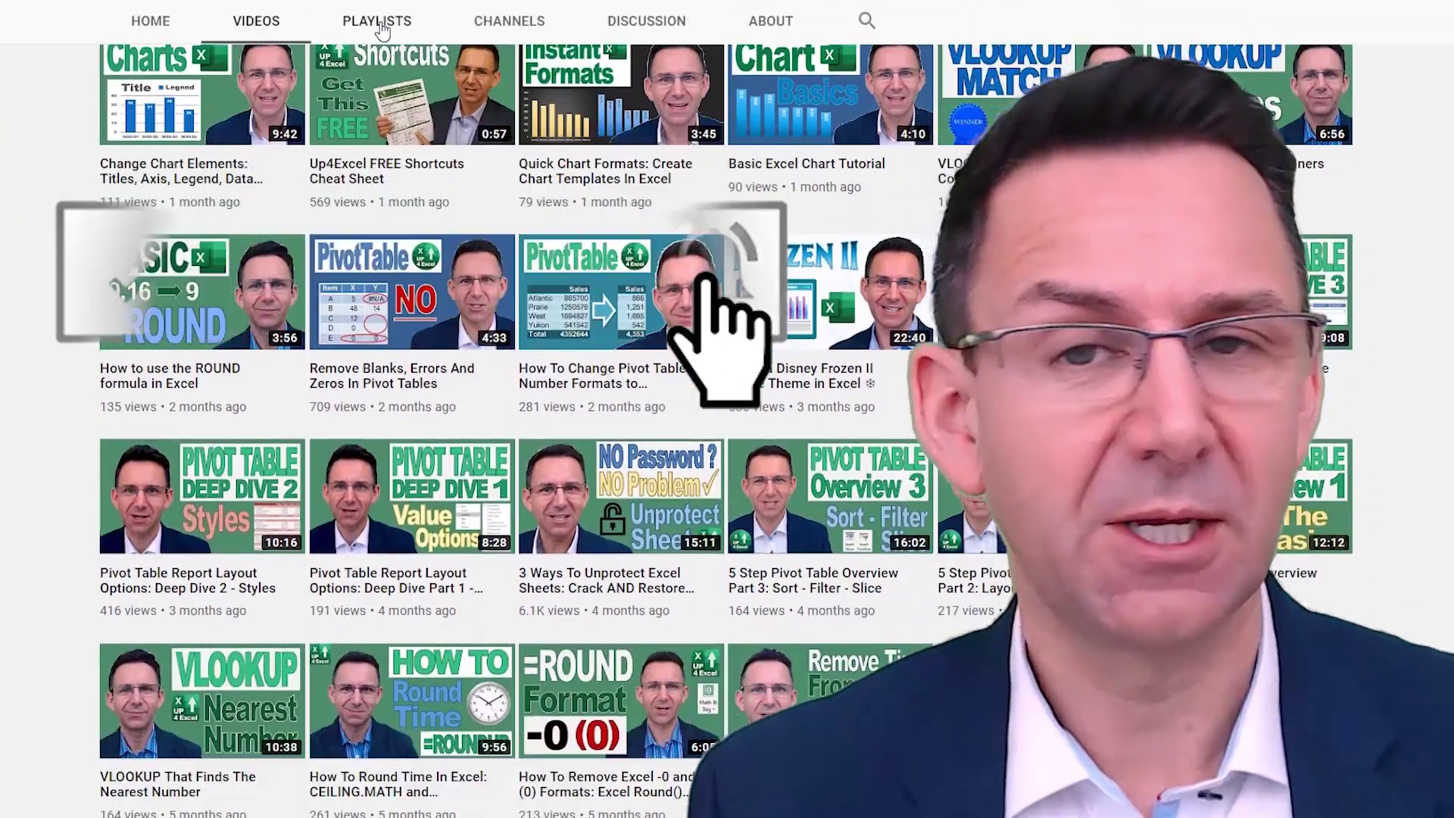
left_click(379, 23)
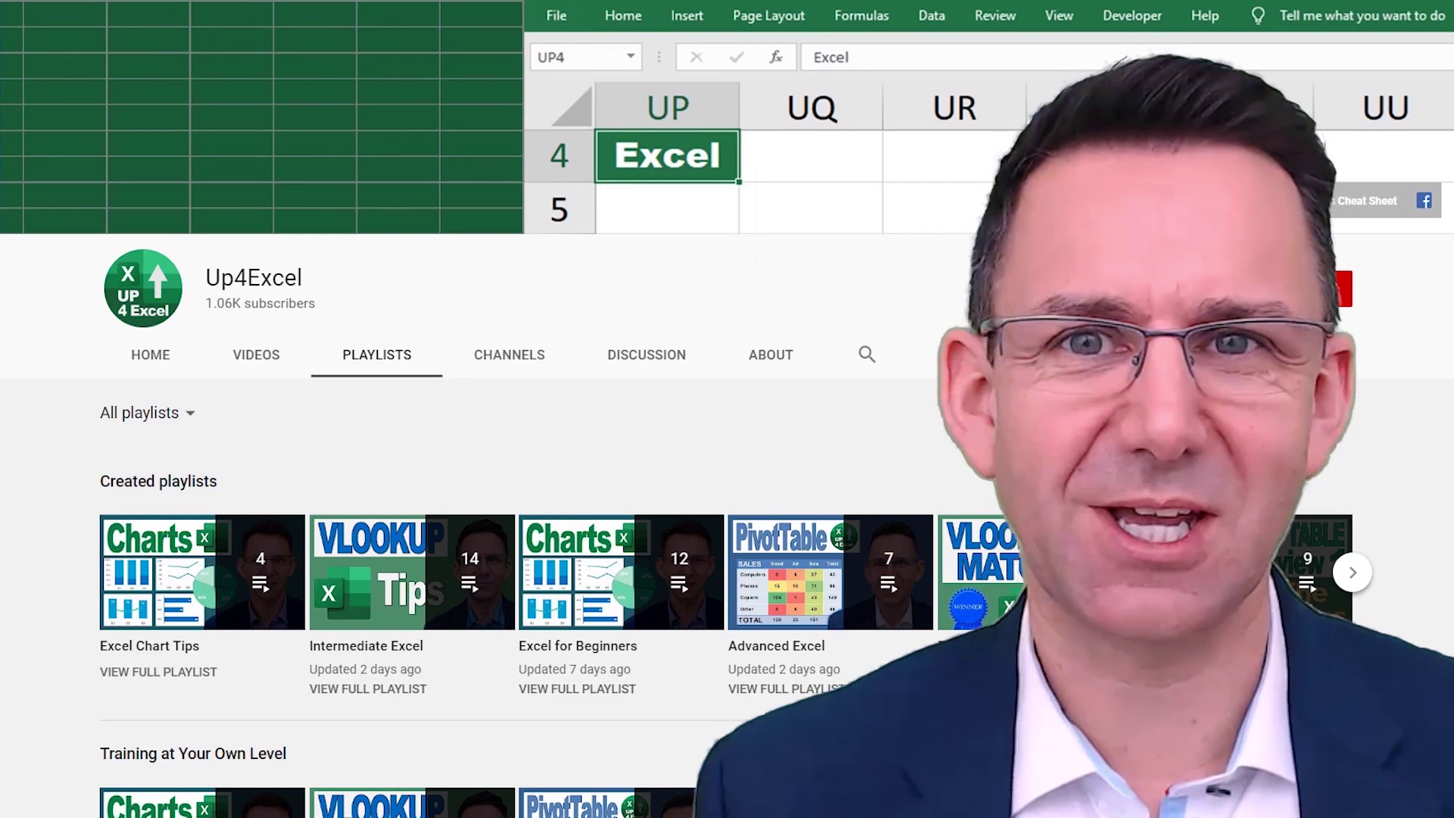